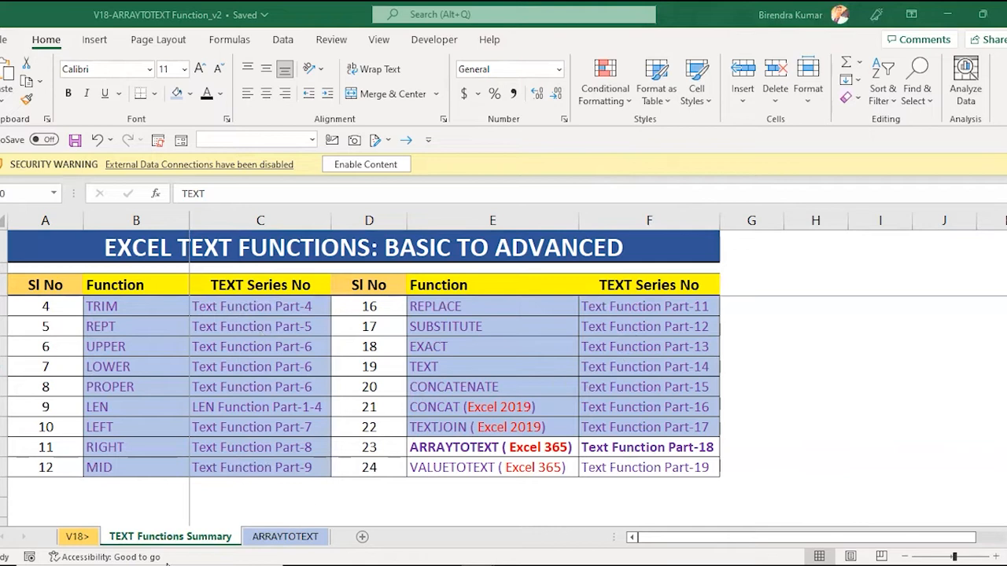
# Open the ARRAYTOTEXT sheet and go to the "1-Function Description:" heading.
pyautogui.click(281, 538)
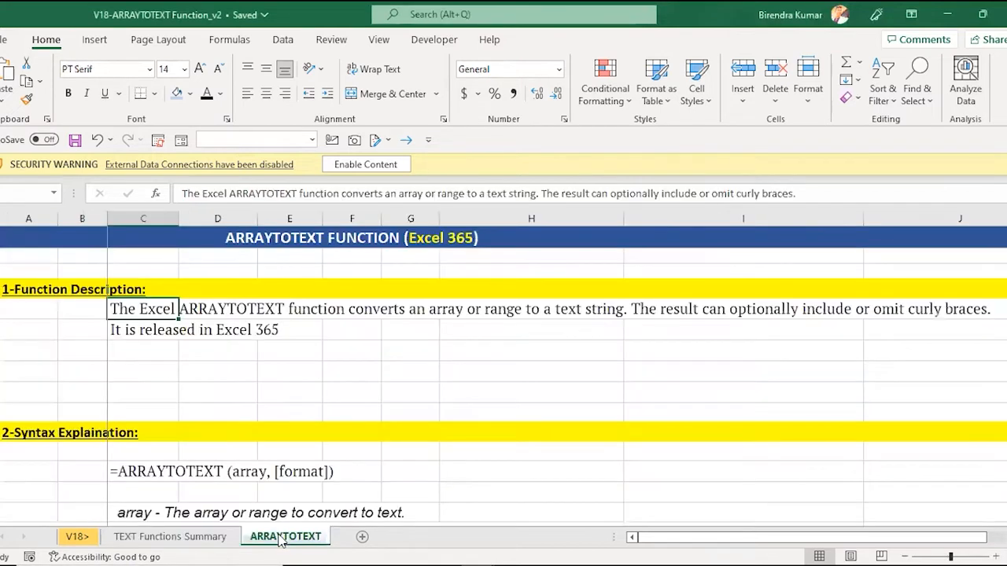
pyautogui.click(198, 269)
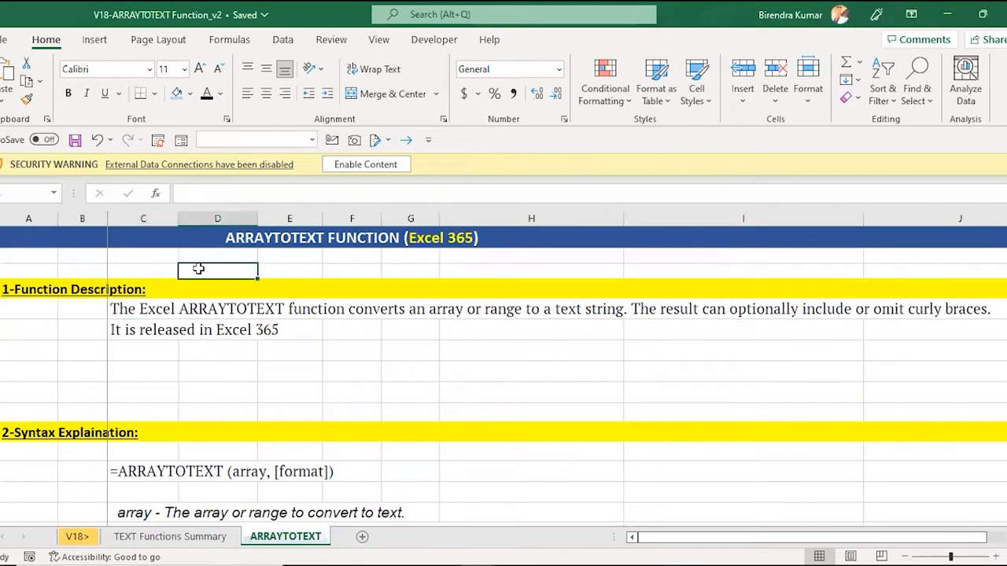
pyautogui.press('Left')
pyautogui.press('Left')
pyautogui.press('Left')
pyautogui.press('Down')
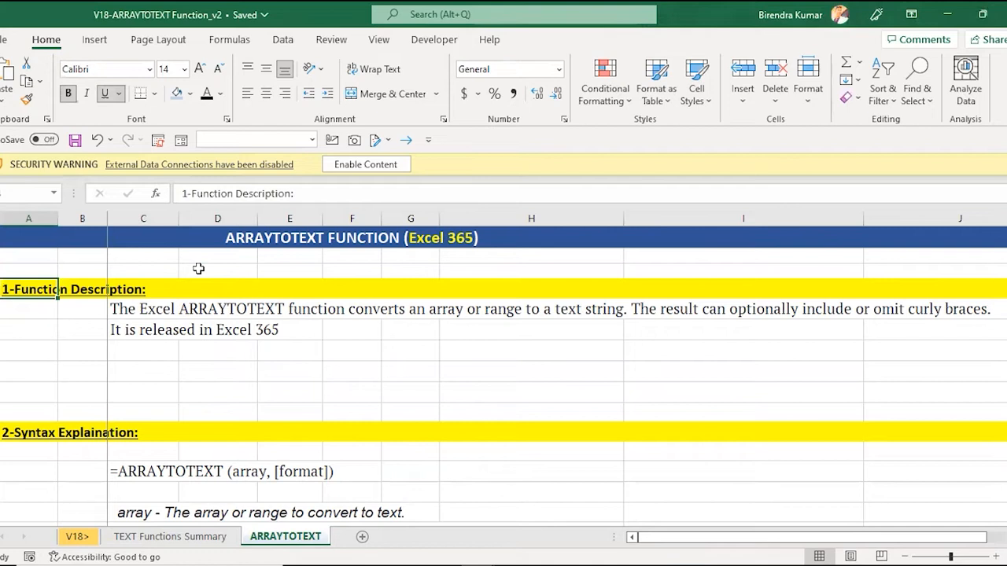
# Look through the sheet's syntax and example sections down to the "Use of ARRAYTOTEXT" heading.
pyautogui.press('Down')
pyautogui.press('Down')
pyautogui.press('Down')
pyautogui.press('Down')
pyautogui.press('Down')
pyautogui.press('Down')
pyautogui.press('Down')
pyautogui.press('Down')
pyautogui.press('Down')
pyautogui.press('Down')
pyautogui.press('Down')
pyautogui.press('Down')
pyautogui.press('Down')
pyautogui.press('Down')
pyautogui.press('Down')
pyautogui.press('Down')
pyautogui.press('Down')
pyautogui.press('Down')
pyautogui.press('Down')
pyautogui.press('Down')
pyautogui.press('Down')
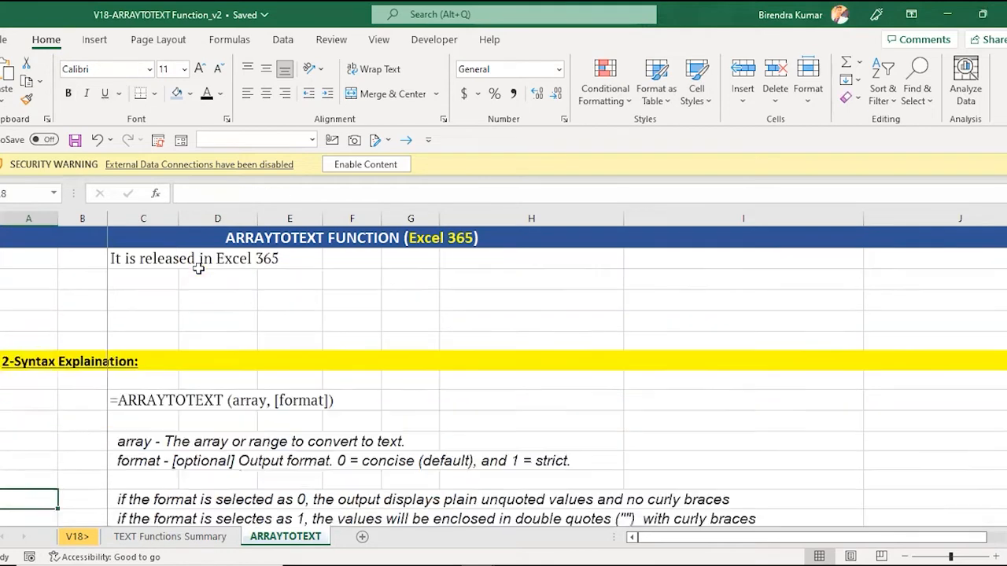
pyautogui.press('Down')
pyautogui.press('Down')
pyautogui.press('Down')
pyautogui.press('Down')
pyautogui.press('Down')
pyautogui.press('Down')
pyautogui.press('Down')
pyautogui.press('Down')
pyautogui.press('Down')
pyautogui.press('Down')
pyautogui.press('Down')
pyautogui.press('Down')
pyautogui.press('Down')
pyautogui.press('Down')
pyautogui.press('Down')
pyautogui.press('Down')
pyautogui.press('Down')
pyautogui.press('Down')
pyautogui.press('Down')
pyautogui.press('Down')
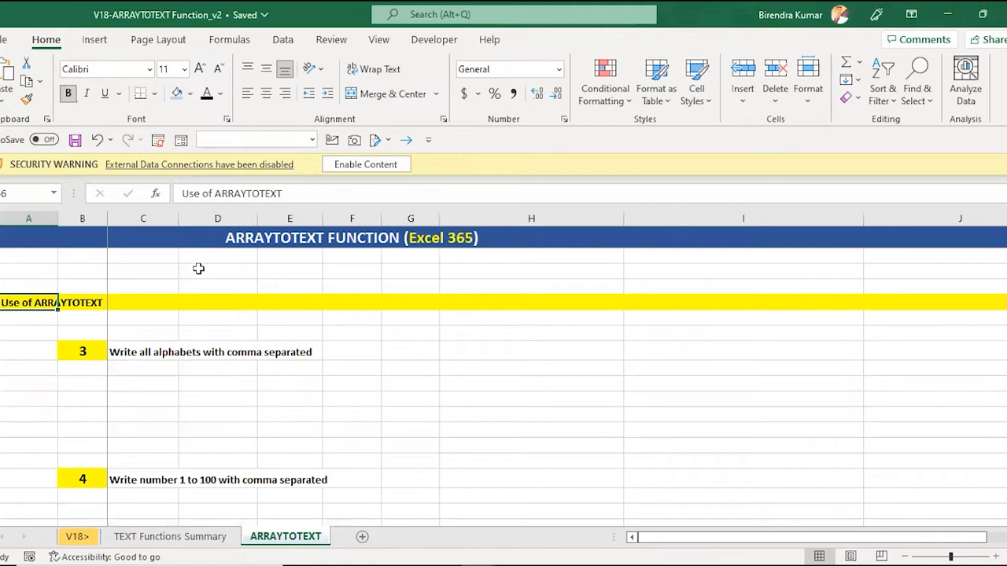
# Return to the Function Description section and read what ARRAYTOTEXT does and its Excel release line.
pyautogui.press('Up')
pyautogui.press('Up')
pyautogui.press('Up')
pyautogui.press('Up')
pyautogui.press('Up')
pyautogui.press('Up')
pyautogui.press('Up')
pyautogui.press('Up')
pyautogui.press('Up')
pyautogui.press('Up')
pyautogui.press('Up')
pyautogui.press('Up')
pyautogui.press('Up')
pyautogui.press('Up')
pyautogui.press('Up')
pyautogui.press('Up')
pyautogui.press('Up')
pyautogui.press('Up')
pyautogui.press('Up')
pyautogui.press('Up')
pyautogui.press('Down')
pyautogui.press('Down')
pyautogui.press('Down')
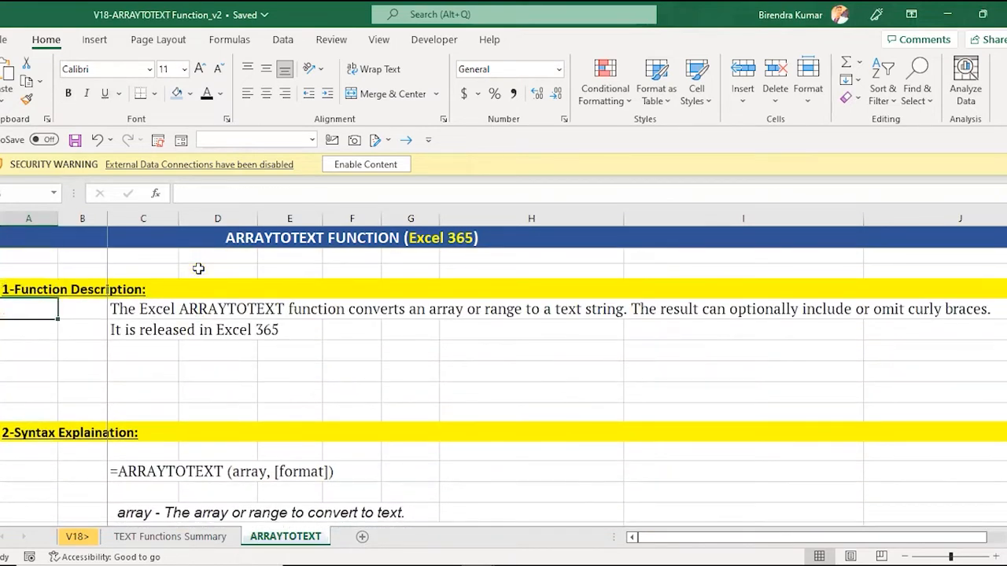
pyautogui.press('Down')
pyautogui.press('Right')
pyautogui.press('Right')
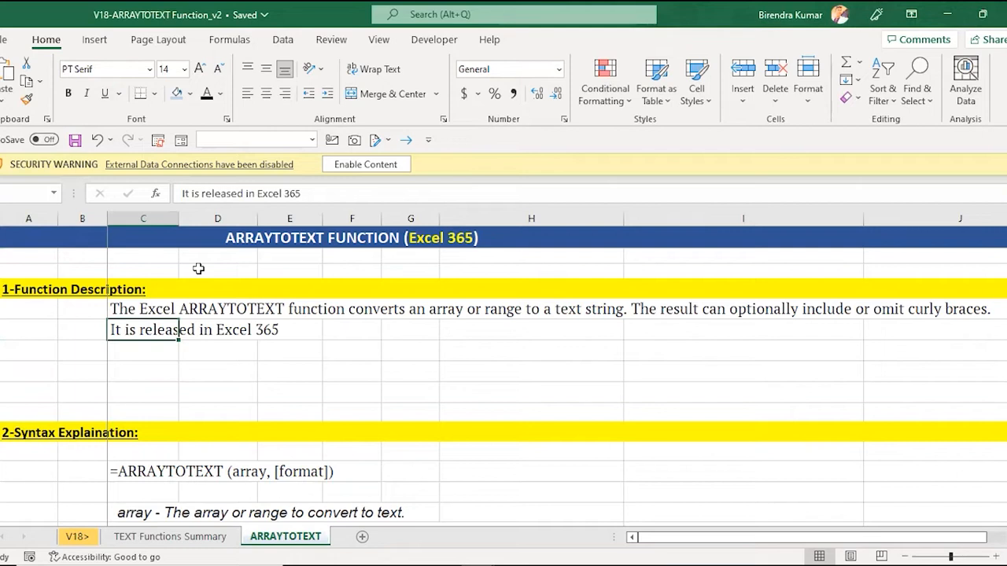
# Enter the sample letters a, b and c in cells E8, F8 and G8 below the function description.
pyautogui.press('Down')
pyautogui.press('Down')
pyautogui.press('Right')
pyautogui.press('Right')
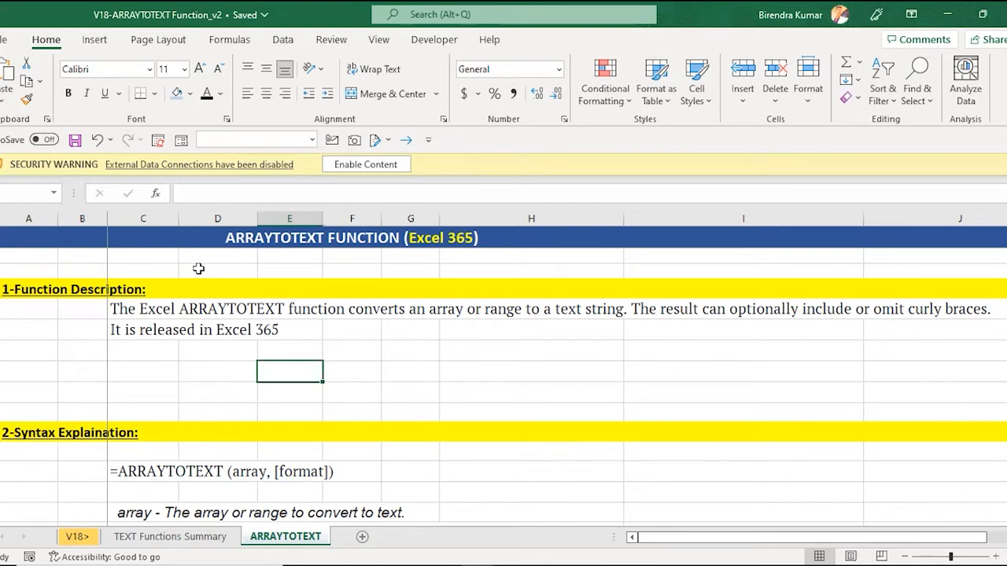
pyautogui.write('a')
pyautogui.press('Tab')
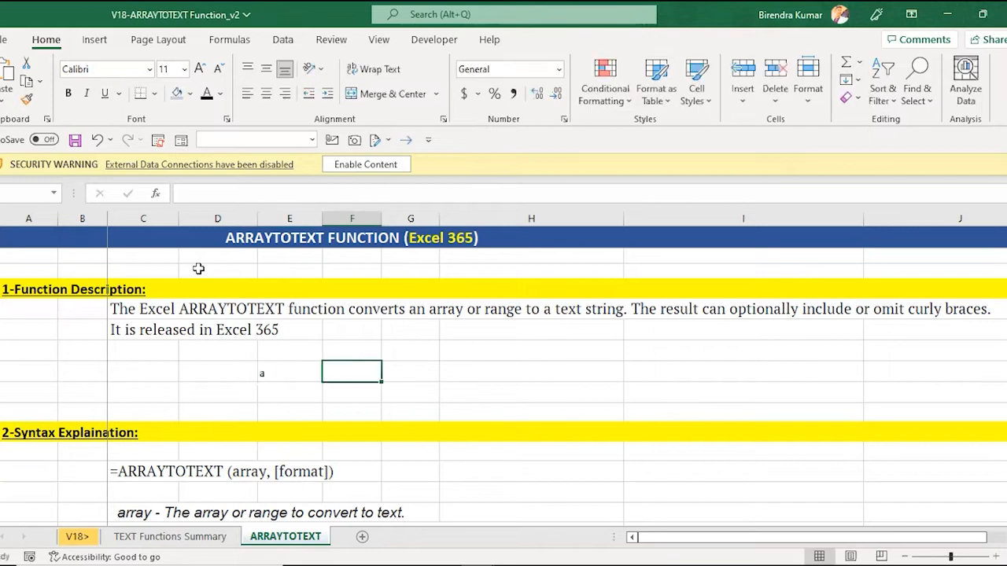
pyautogui.write('b')
pyautogui.press('Tab')
pyautogui.write('c')
pyautogui.press('Tab')
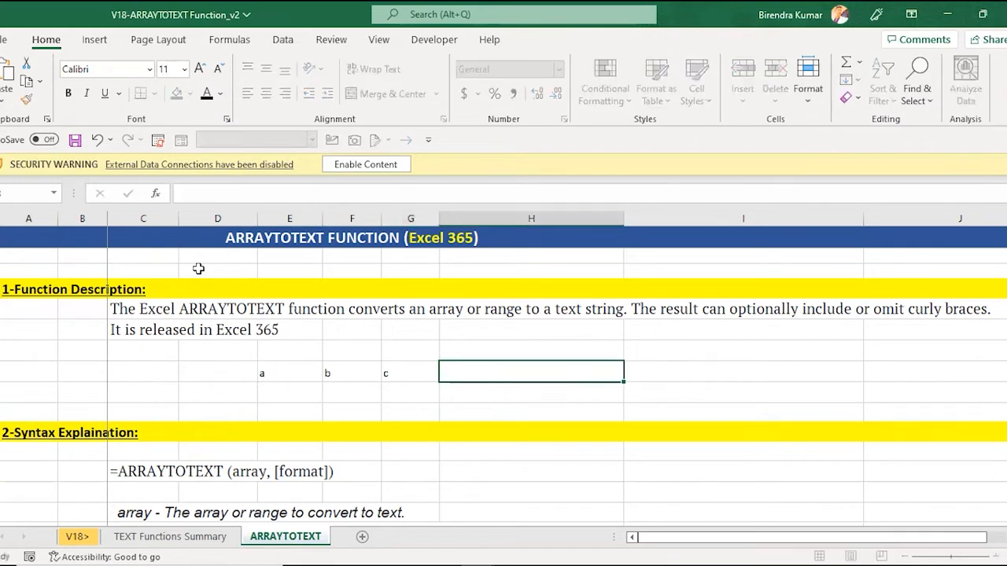
# In H8, enter =ARRAYTOTEXT(E8:G8,0) to join the three letters in concise format.
pyautogui.press('Left')
pyautogui.press('Left')
pyautogui.press('Left')
pyautogui.hotkey('shift', 'Right')
pyautogui.hotkey('shift', 'Right')
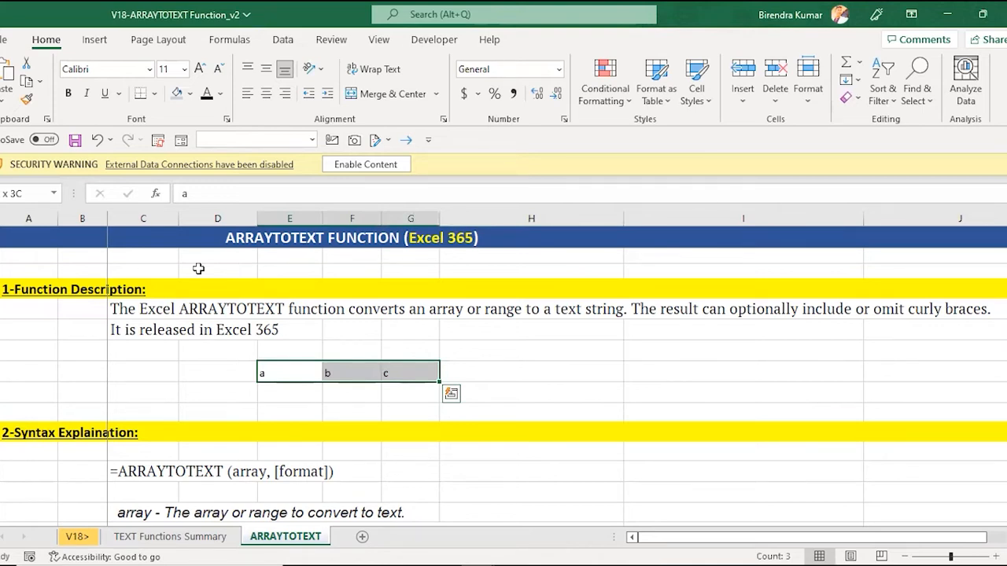
pyautogui.press('Right')
pyautogui.press('Right')
pyautogui.press('Right')
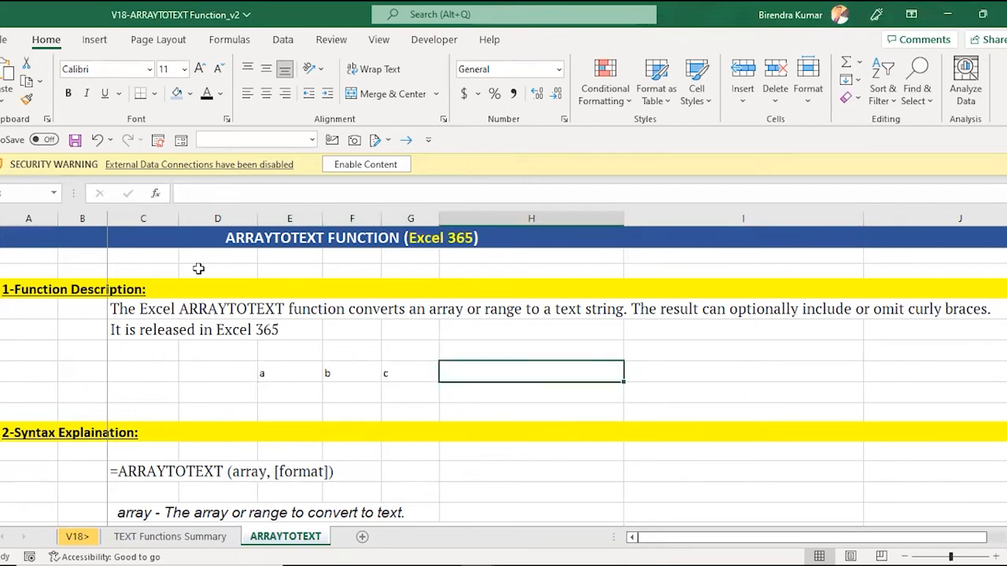
pyautogui.write('=arr')
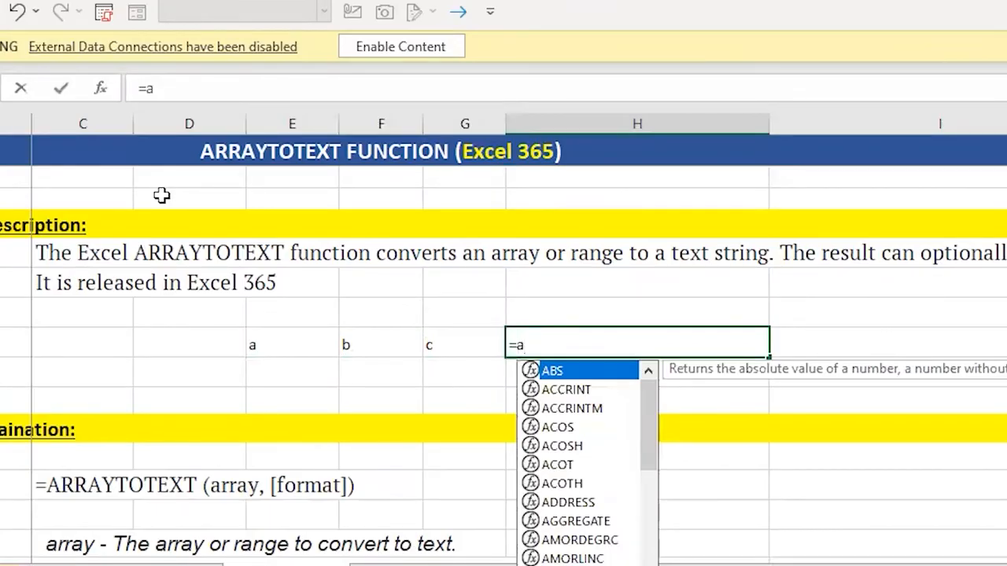
pyautogui.press('Tab')
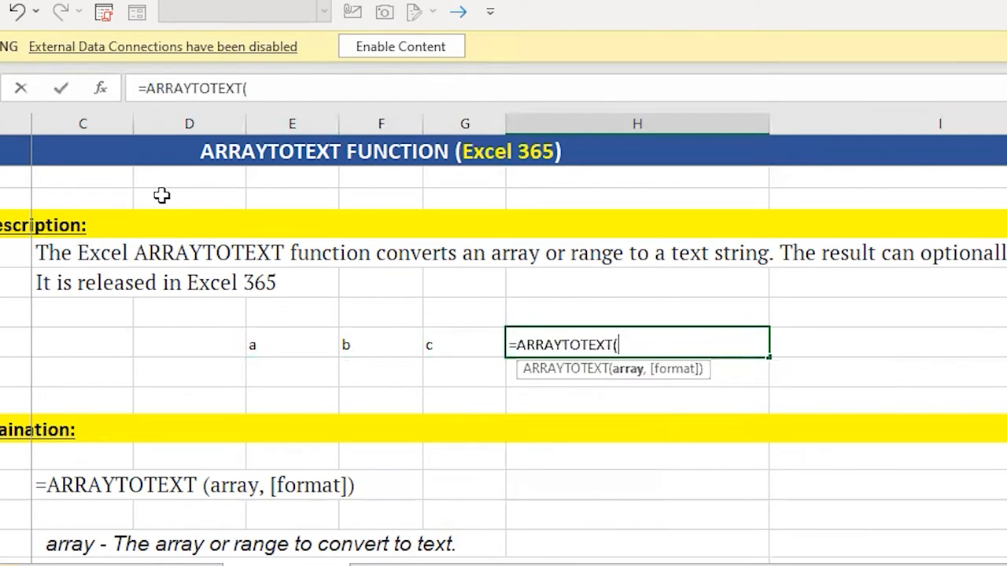
pyautogui.press('Left')
pyautogui.press('Left')
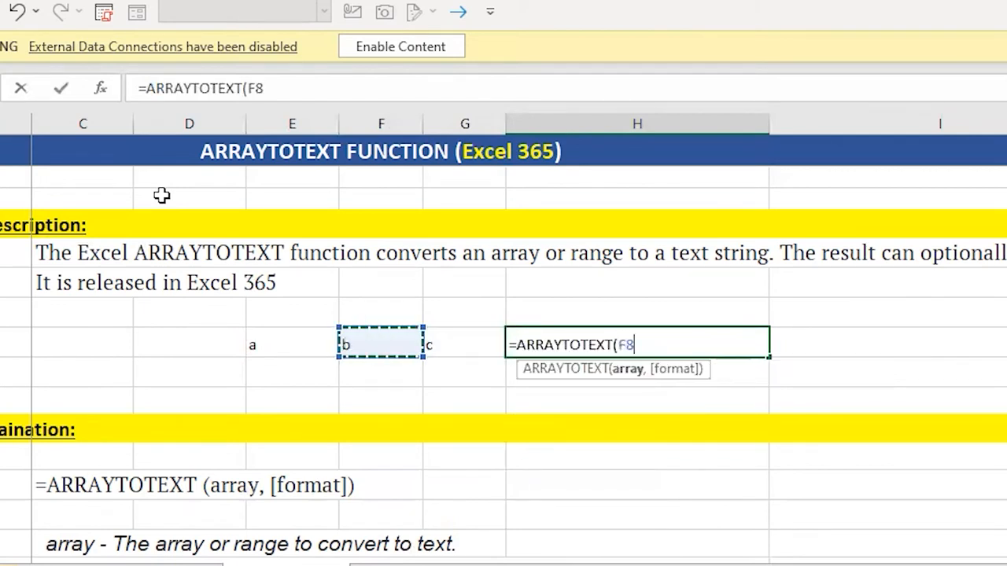
pyautogui.press('Right')
pyautogui.hotkey('shift', 'Left')
pyautogui.hotkey('shift', 'Left')
pyautogui.write(',')
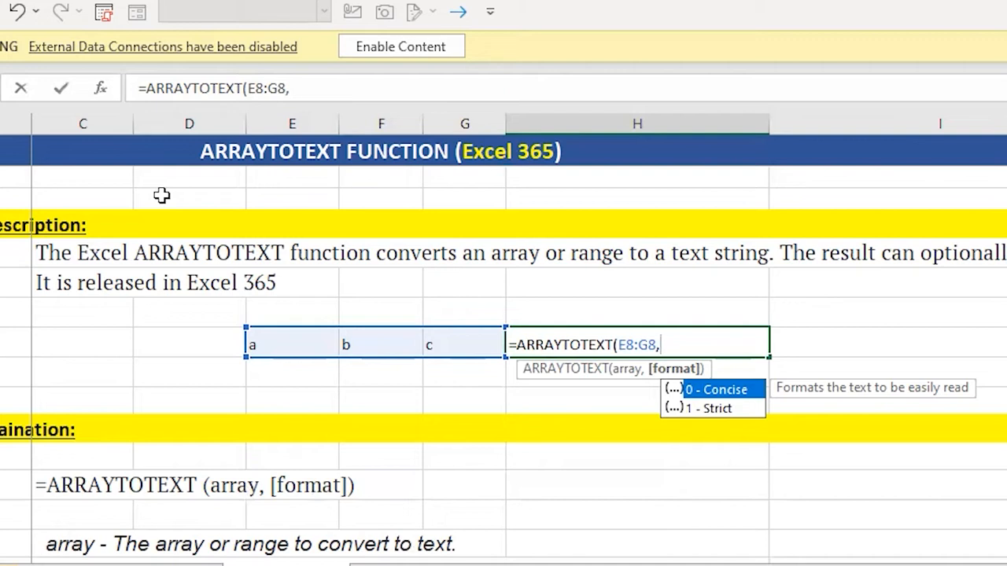
pyautogui.write('0)')
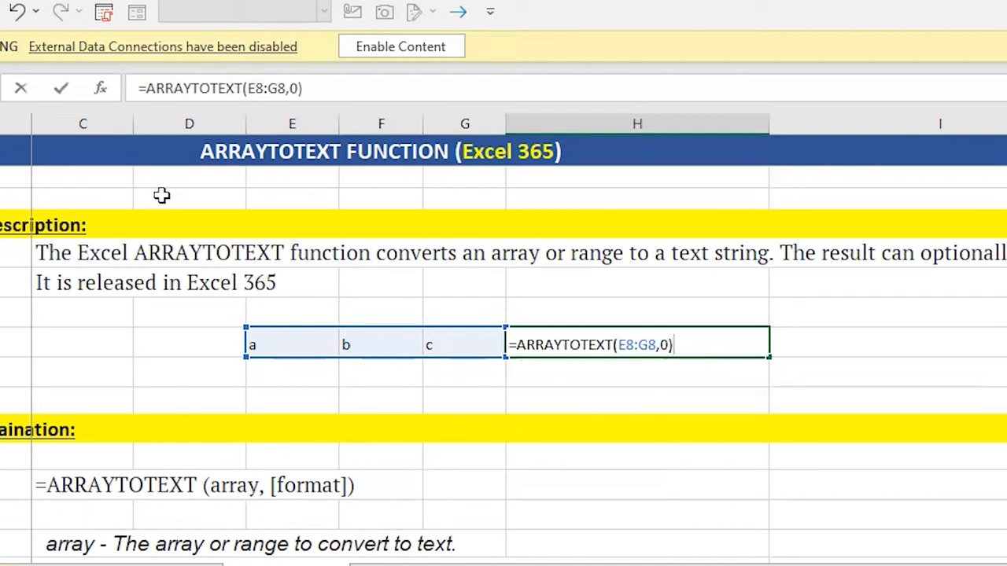
pyautogui.hotkey('ctrl', 'Return')
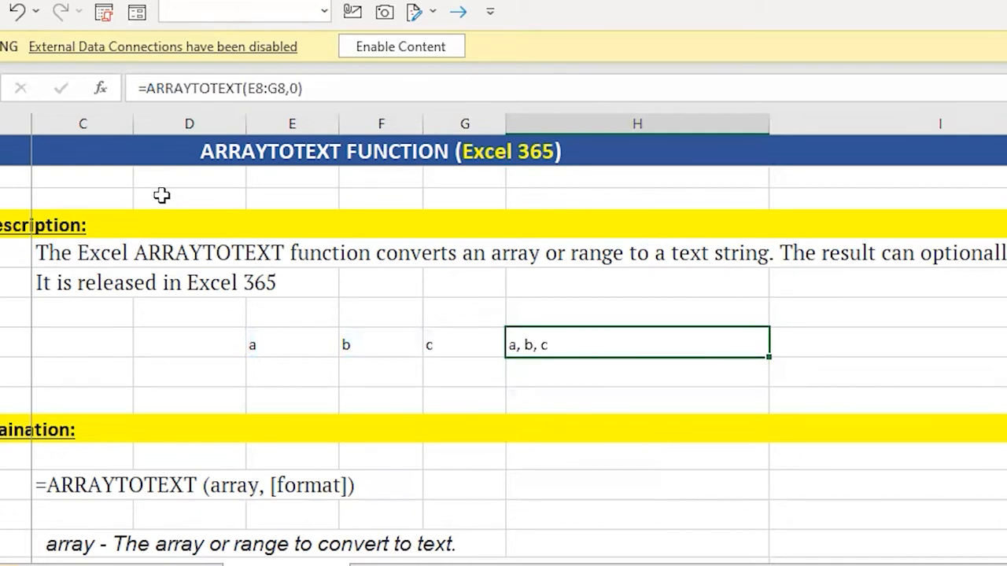
# Copy the letters in E8:G8 to the row directly below, E9:G9.
pyautogui.press('Left')
pyautogui.press('Left')
pyautogui.press('Left')
pyautogui.hotkey('shift', 'Right')
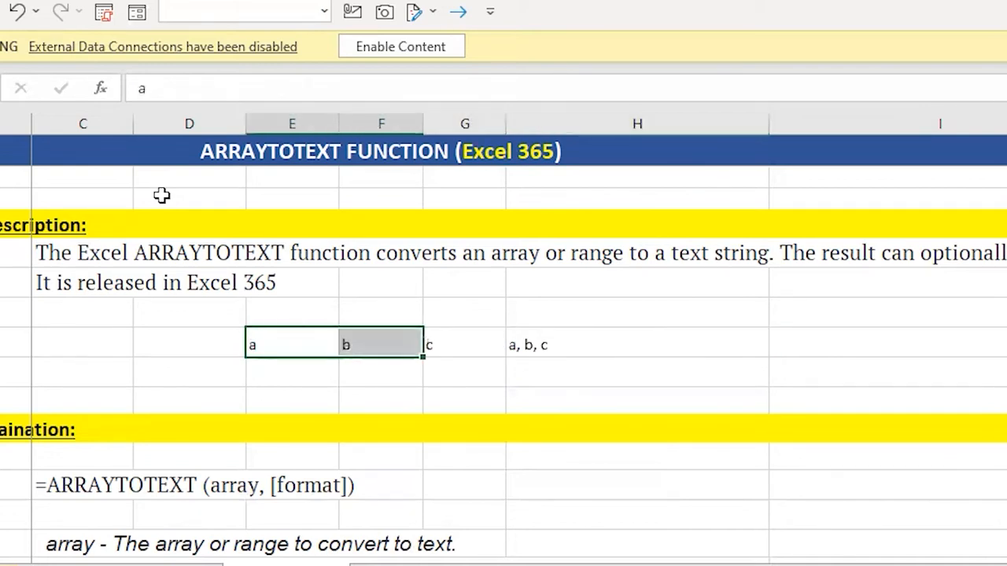
pyautogui.hotkey('shift', 'Right')
pyautogui.hotkey('ctrl', 'c')
pyautogui.press('Down')
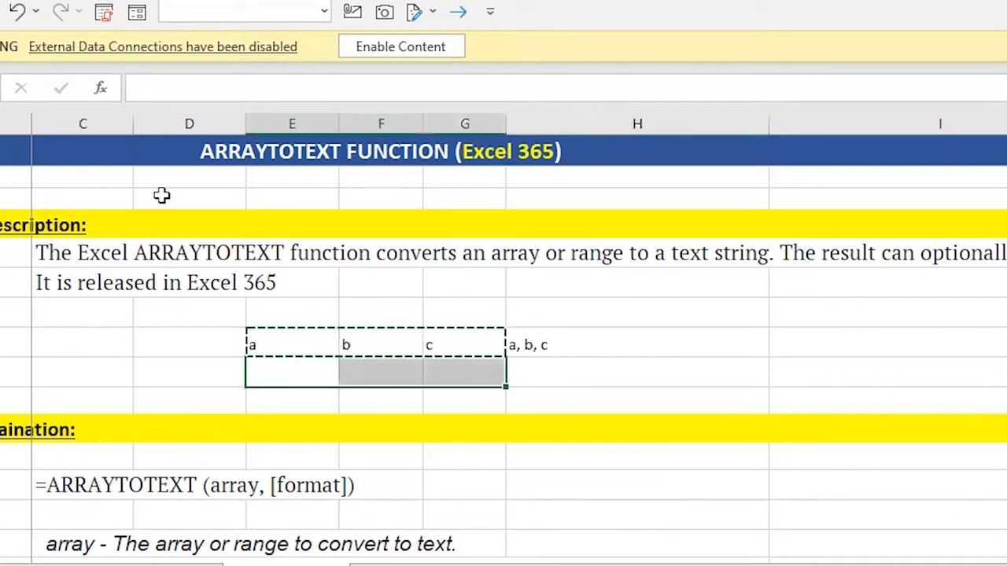
pyautogui.press('Return')
# In H9, enter =ARRAYTOTEXT(E9:G9,1) to join the copied letters in strict format.
pyautogui.press('Right')
pyautogui.press('Right')
pyautogui.press('Right')
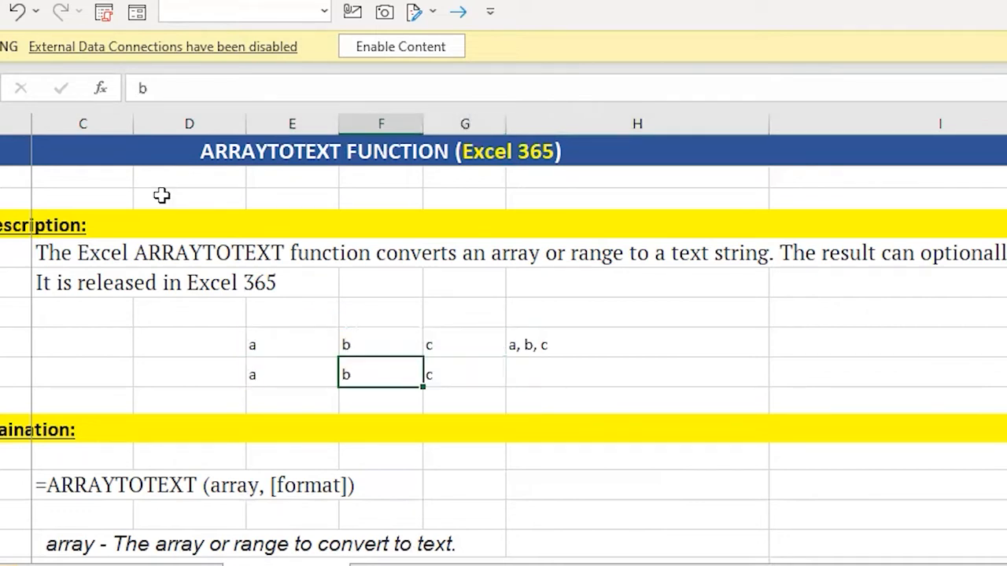
pyautogui.write('=arr')
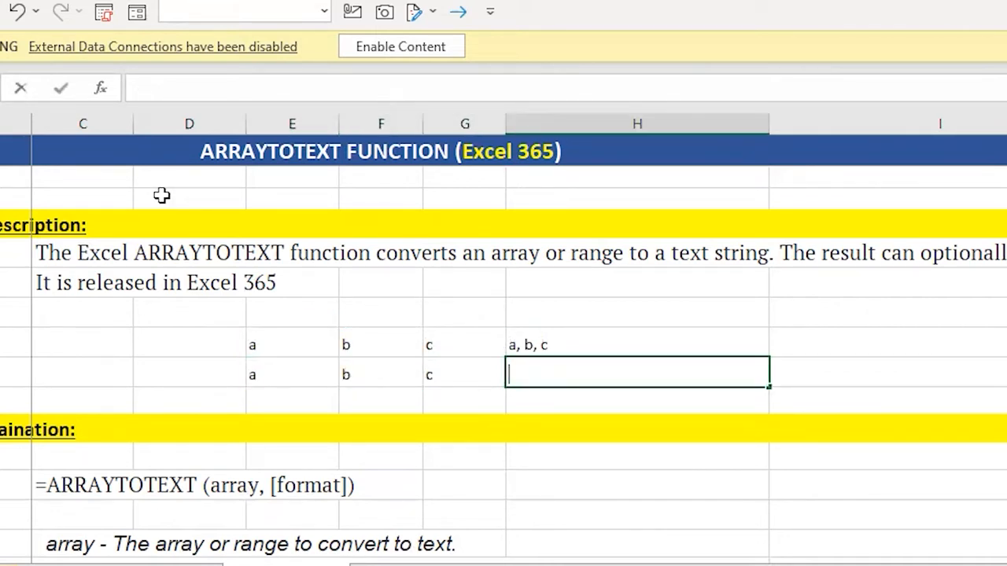
pyautogui.press('Tab')
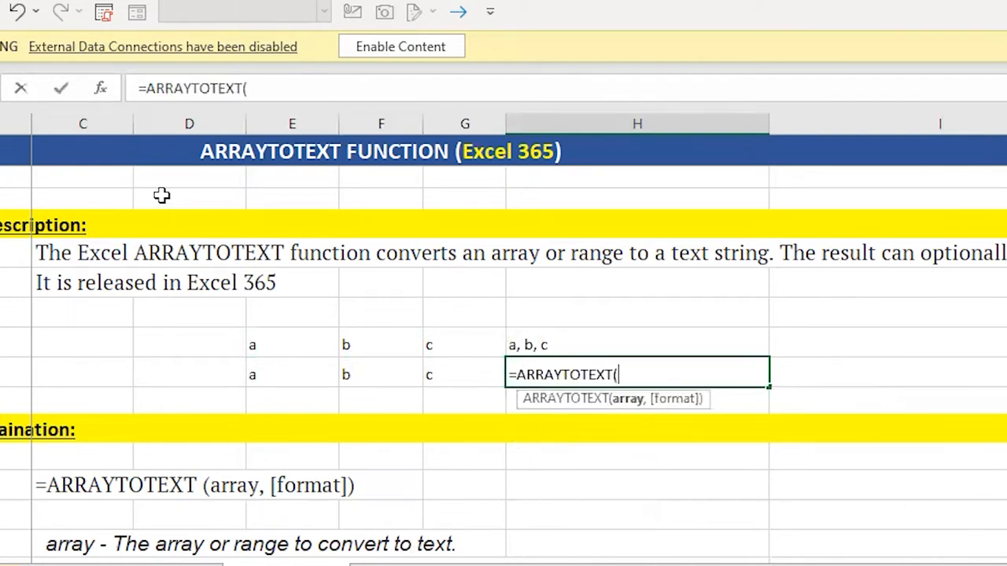
pyautogui.press('Left')
pyautogui.hotkey('shift', 'Left')
pyautogui.hotkey('shift', 'Left')
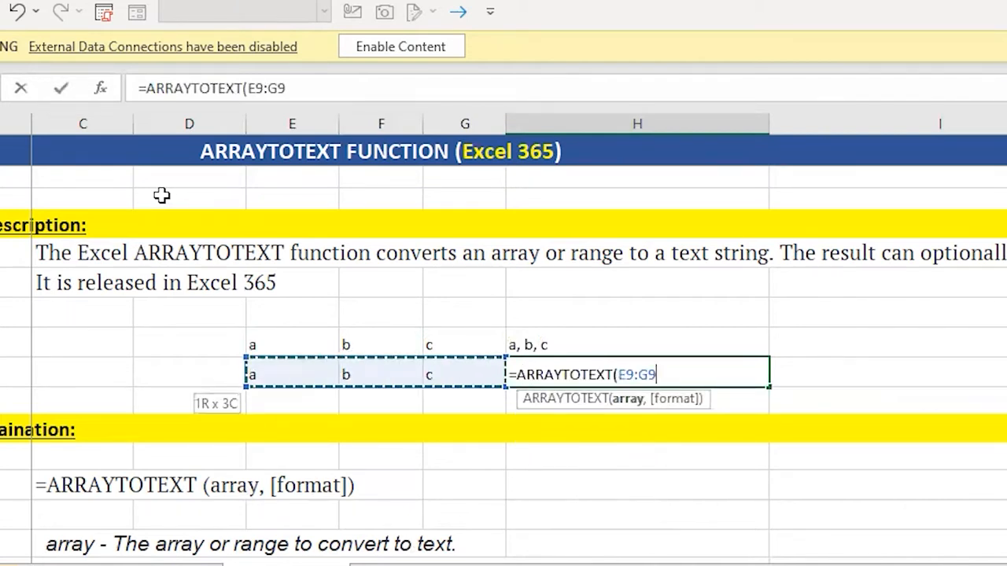
pyautogui.write(',')
pyautogui.press('Down')
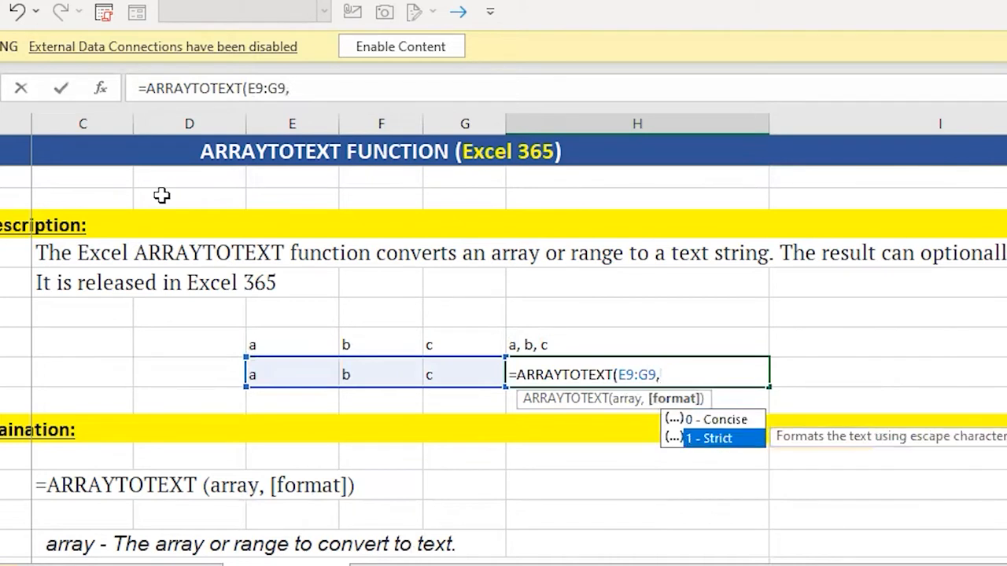
pyautogui.press('Tab')
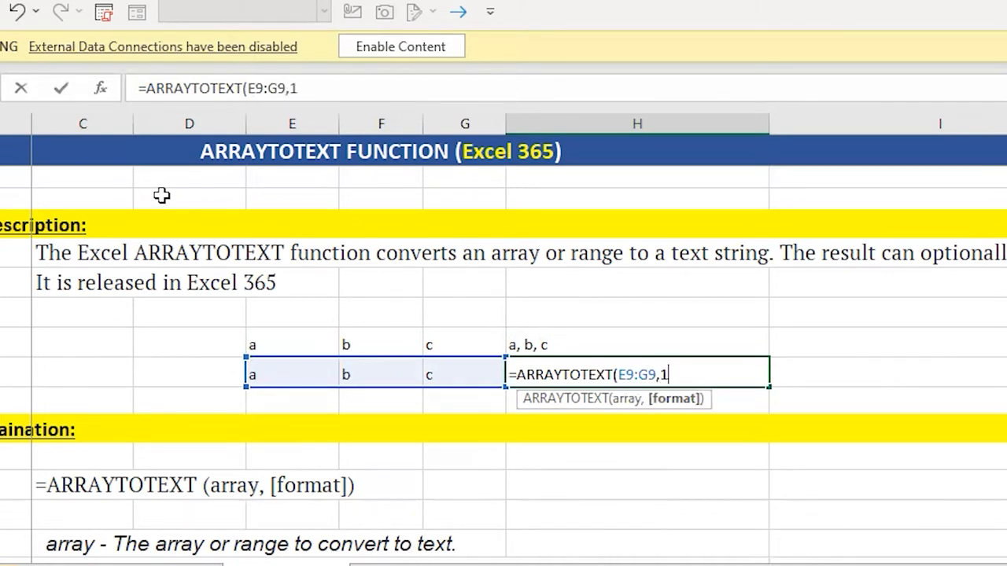
pyautogui.write(')')
pyautogui.press('Return')
pyautogui.press('Up')
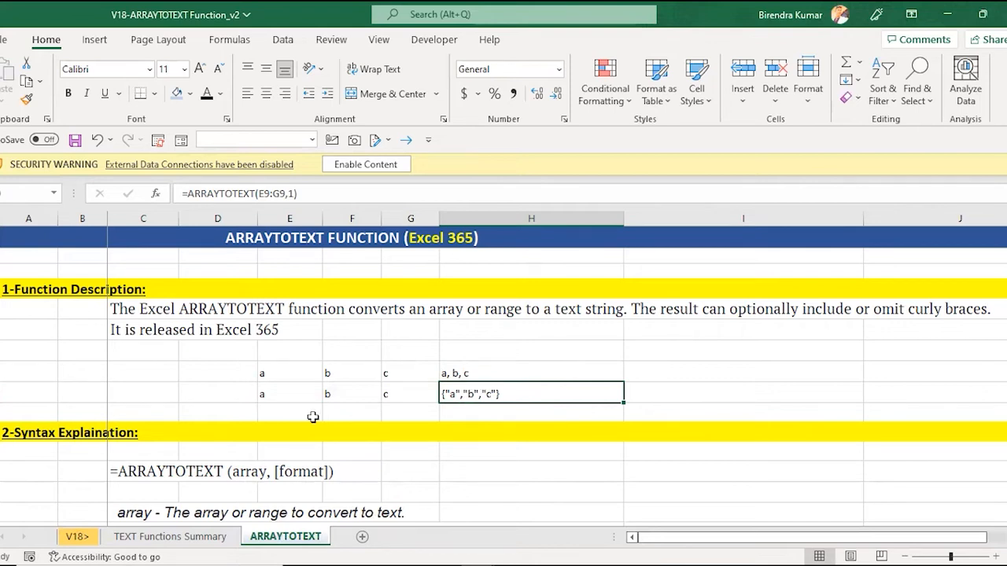
# Examine the Syntax Explanation section, reading the ARRAYTOTEXT syntax and its array and format argument descriptions.
pyautogui.click(138, 467)
pyautogui.press('Left')
pyautogui.press('Down')
pyautogui.press('Down')
pyautogui.press('Right')
pyautogui.press('Right')
pyautogui.press('Down')
pyautogui.press('Down')
pyautogui.press('Down')
pyautogui.press('Down')
pyautogui.press('Down')
pyautogui.press('Down')
pyautogui.press('Left')
pyautogui.press('Up')
pyautogui.press('Up')
pyautogui.press('Up')
pyautogui.press('Up')
pyautogui.press('Up')
pyautogui.press('Up')
pyautogui.press('Up')
pyautogui.press('Up')
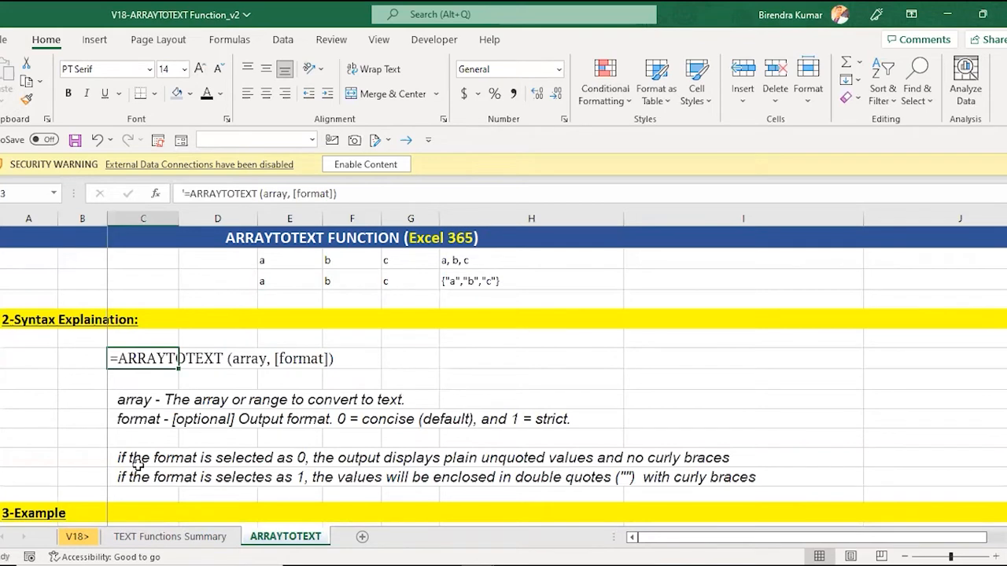
pyautogui.press('Down')
pyautogui.press('Down')
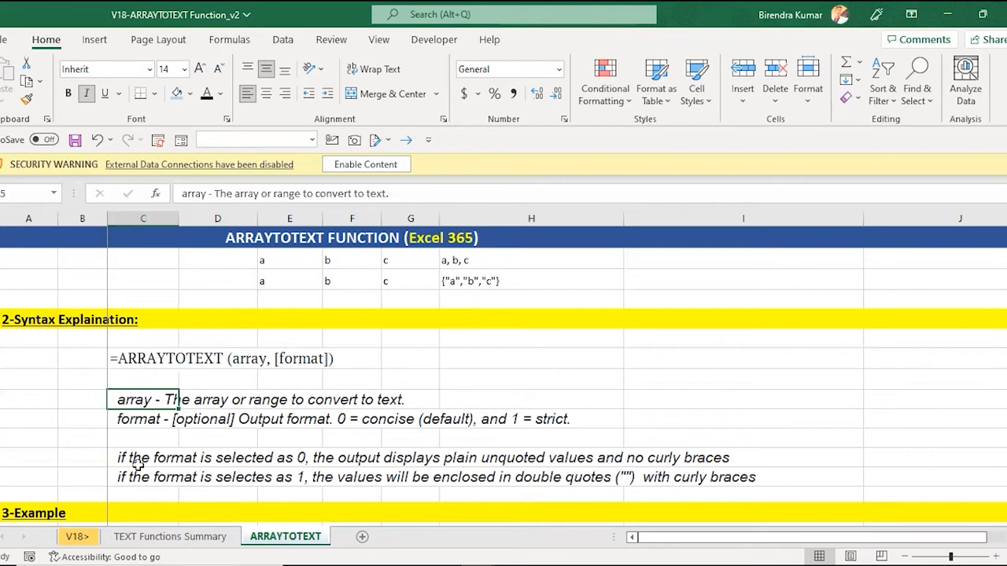
pyautogui.press('Down')
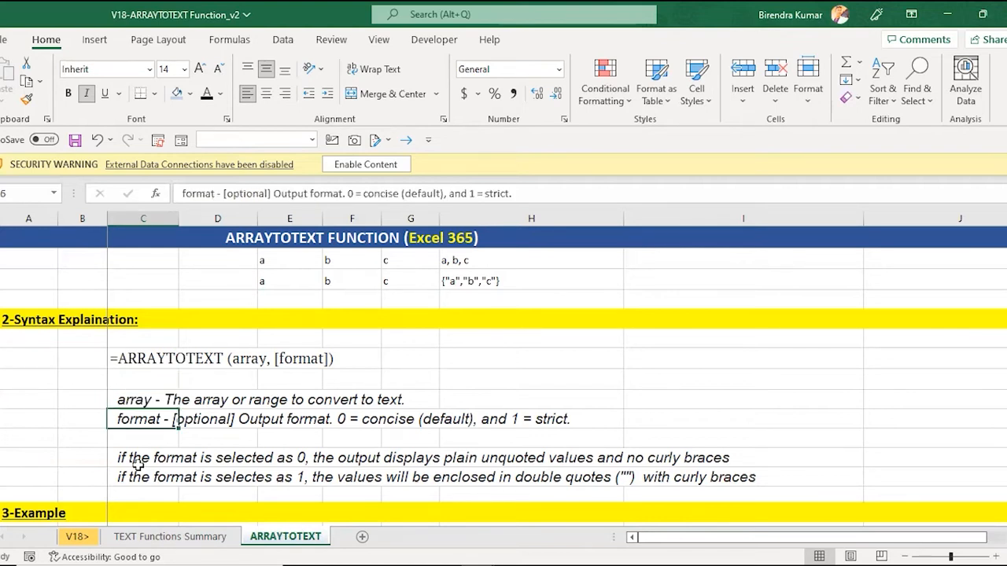
# Read the notes on format 0 and format 1, and go to the Emp Name header of example 1.
pyautogui.press('Down')
pyautogui.press('Down')
pyautogui.press('Down')
pyautogui.press('Down')
pyautogui.press('Down')
pyautogui.press('Down')
pyautogui.press('Down')
pyautogui.press('Down')
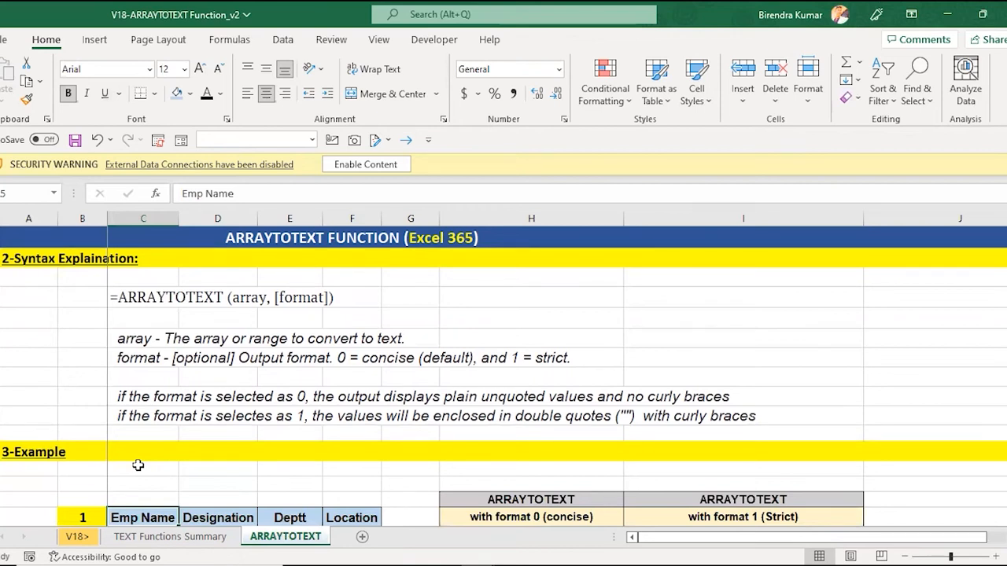
# Return to the sample letters above the Syntax Explanation section and examine the concise-format formula in H8.
pyautogui.press('Up')
pyautogui.press('Up')
pyautogui.press('Up')
pyautogui.press('Up')
pyautogui.press('Up')
pyautogui.press('Up')
pyautogui.press('Up')
pyautogui.press('Up')
pyautogui.press('Up')
pyautogui.press('Up')
pyautogui.press('Up')
pyautogui.press('Up')
pyautogui.press('Up')
pyautogui.press('Up')
pyautogui.press('Up')
pyautogui.press('Up')
pyautogui.press('Up')
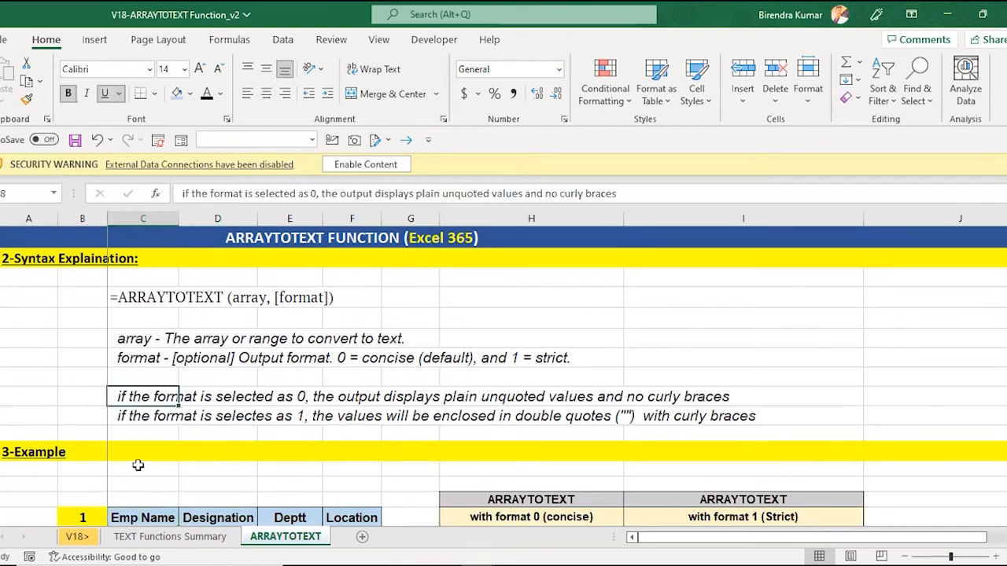
pyautogui.press('Down')
pyautogui.press('Down')
pyautogui.press('Right')
pyautogui.press('Right')
pyautogui.press('Right')
pyautogui.press('Right')
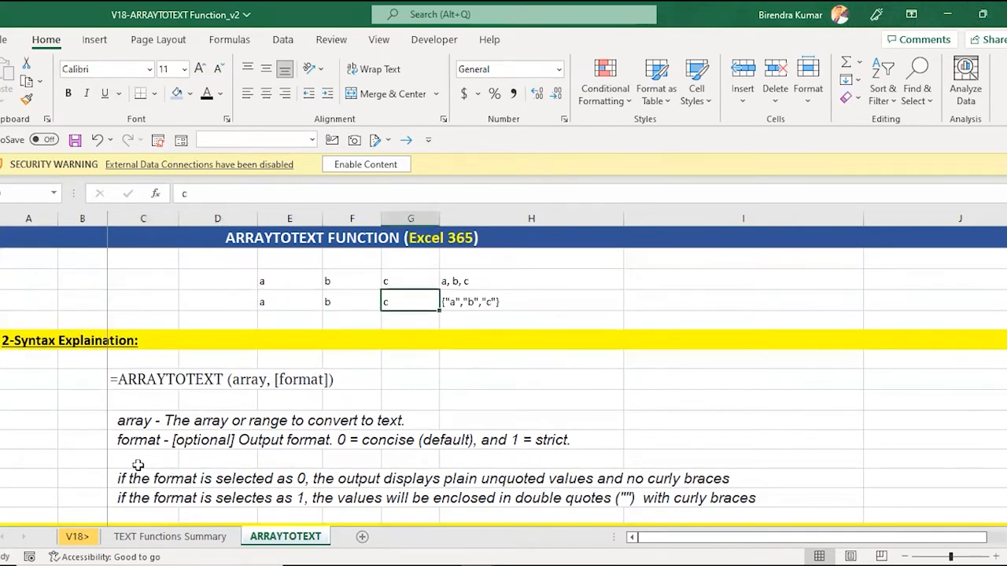
pyautogui.press('Up')
pyautogui.press('Right')
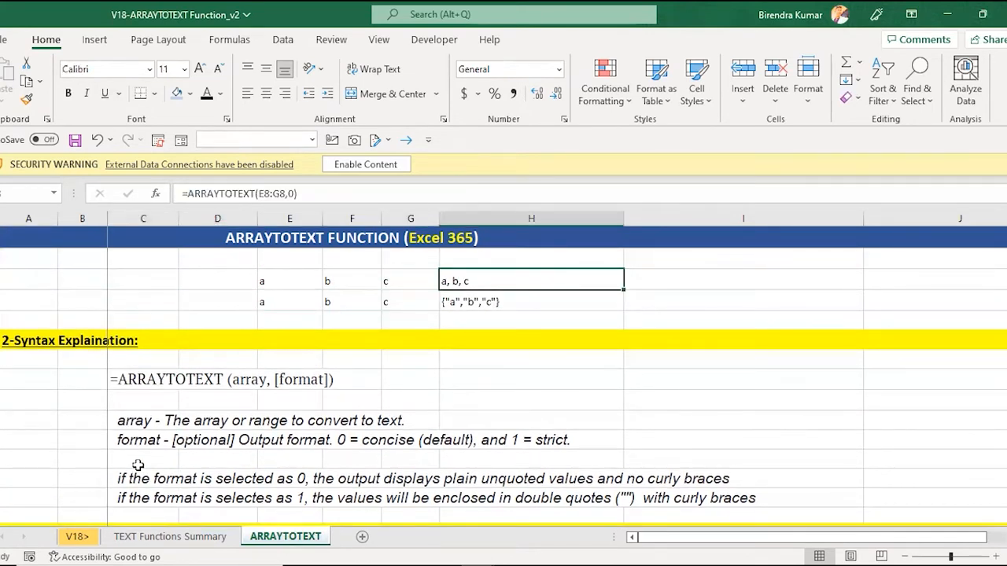
# Read the note on format 1 again and compare it with the strict-format sample result in H9.
pyautogui.press('Down')
pyautogui.press('Down')
pyautogui.press('Down')
pyautogui.press('Down')
pyautogui.press('Down')
pyautogui.press('Down')
pyautogui.press('Down')
pyautogui.press('Down')
pyautogui.press('Down')
pyautogui.press('Down')
pyautogui.press('Down')
pyautogui.press('Left')
pyautogui.press('Left')
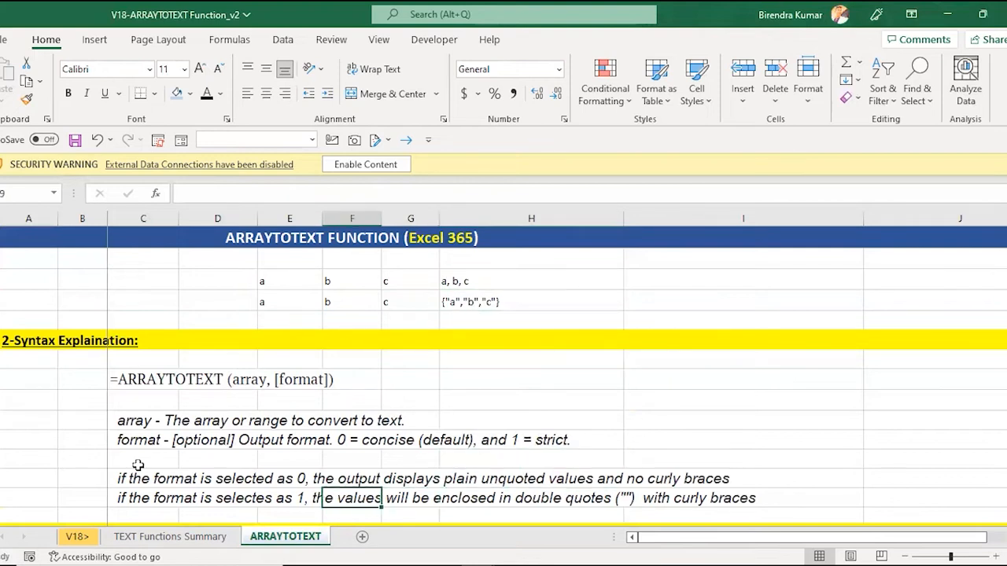
pyautogui.press('Left')
pyautogui.press('Left')
pyautogui.press('Left')
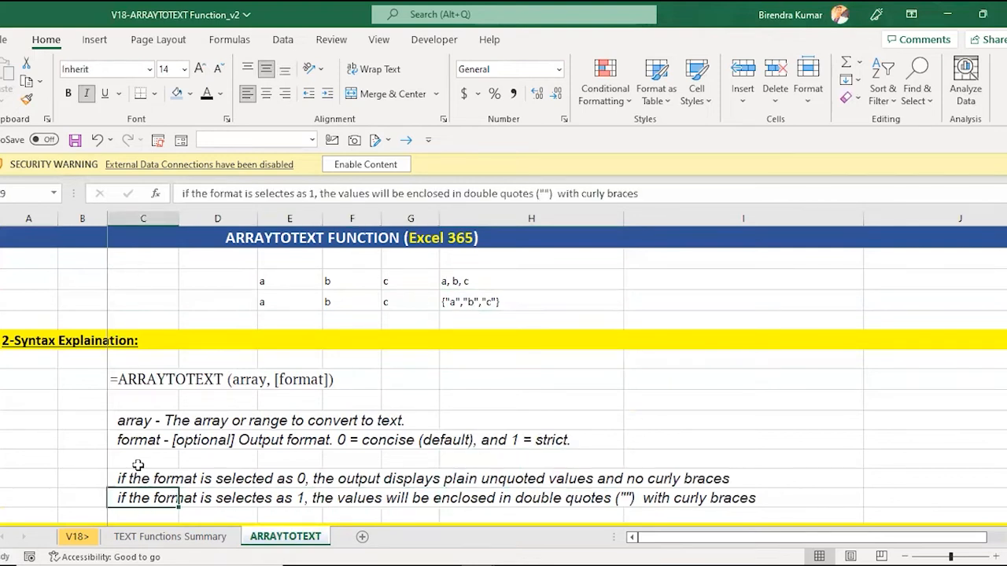
pyautogui.click(474, 302)
# Go to the employee table of example 1 and look it over, stopping at the first entry under Emp Name.
pyautogui.press('Down')
pyautogui.press('Down')
pyautogui.press('Down')
pyautogui.press('Down')
pyautogui.press('Down')
pyautogui.press('Down')
pyautogui.press('Down')
pyautogui.press('Down')
pyautogui.press('Down')
pyautogui.press('Down')
pyautogui.press('Down')
pyautogui.press('Down')
pyautogui.press('Down')
pyautogui.press('Down')
pyautogui.press('Down')
pyautogui.press('Down')
pyautogui.press('Down')
pyautogui.press('Down')
pyautogui.press('Down')
pyautogui.press('Down')
pyautogui.press('Left')
pyautogui.press('Left')
pyautogui.press('Left')
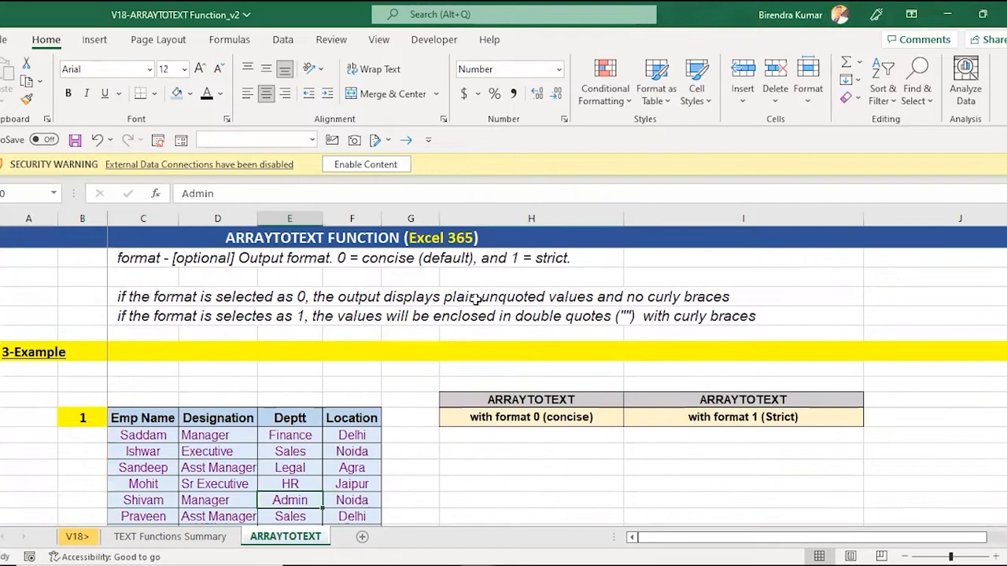
pyautogui.press('Up')
pyautogui.press('Up')
pyautogui.press('Up')
pyautogui.press('Up')
pyautogui.press('Up')
pyautogui.press('Left')
pyautogui.press('Left')
pyautogui.press('Down')
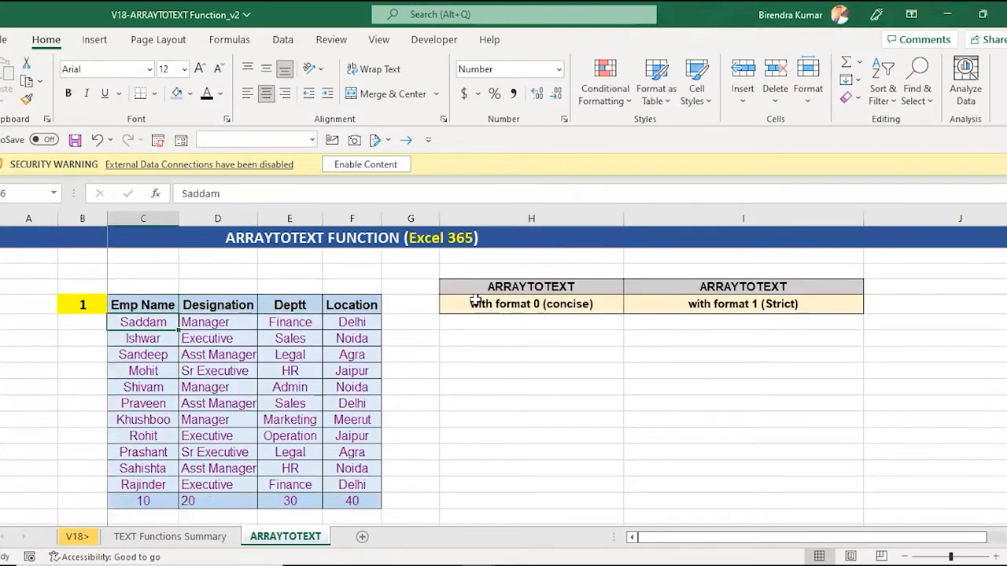
# Examine the example 1 table's Emp Name entries, the numeric last row and the first record across all four columns.
pyautogui.hotkey('ctrl', 'shift', 'Right')
pyautogui.hotkey('ctrl', 'shift', 'Down')
pyautogui.press('Down')
pyautogui.press('Up')
pyautogui.hotkey('ctrl', 'shift', 'Down')
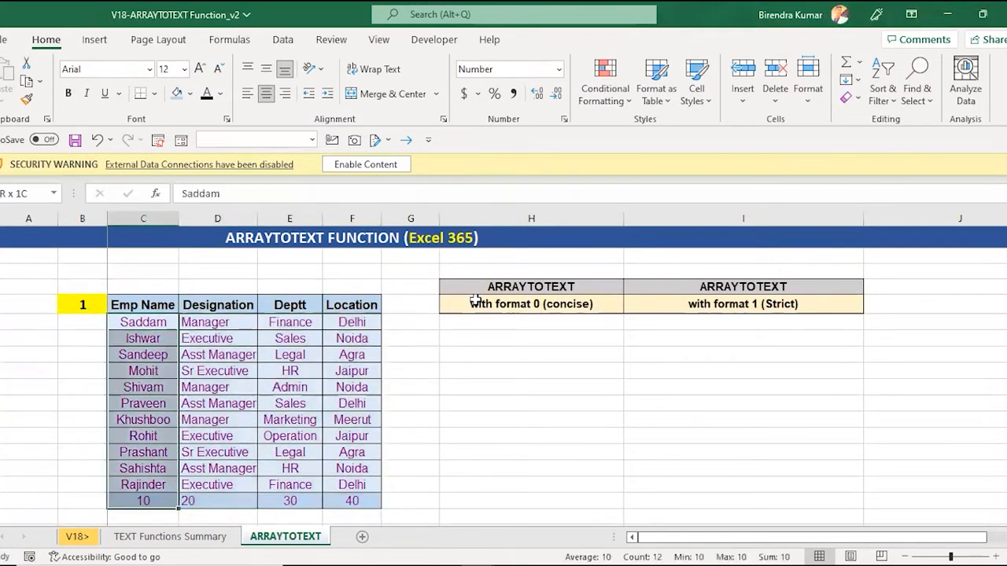
pyautogui.press('Down')
pyautogui.press('Up')
pyautogui.hotkey('ctrl', 'shift', 'Down')
pyautogui.hotkey('shift', 'Up')
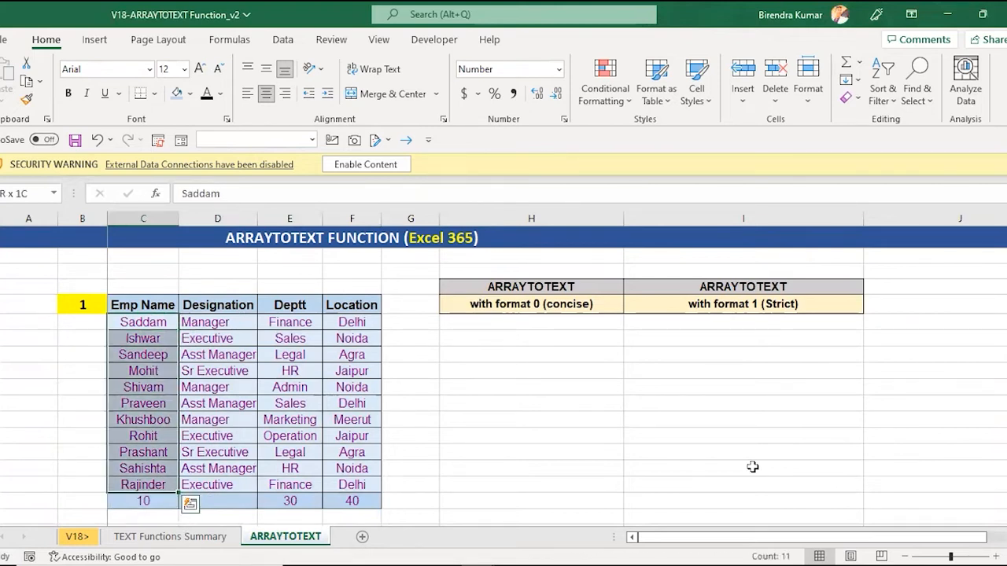
pyautogui.press('Down')
pyautogui.press('Up')
pyautogui.press('Down')
pyautogui.press('Down')
pyautogui.press('Down')
pyautogui.press('Down')
pyautogui.press('Down')
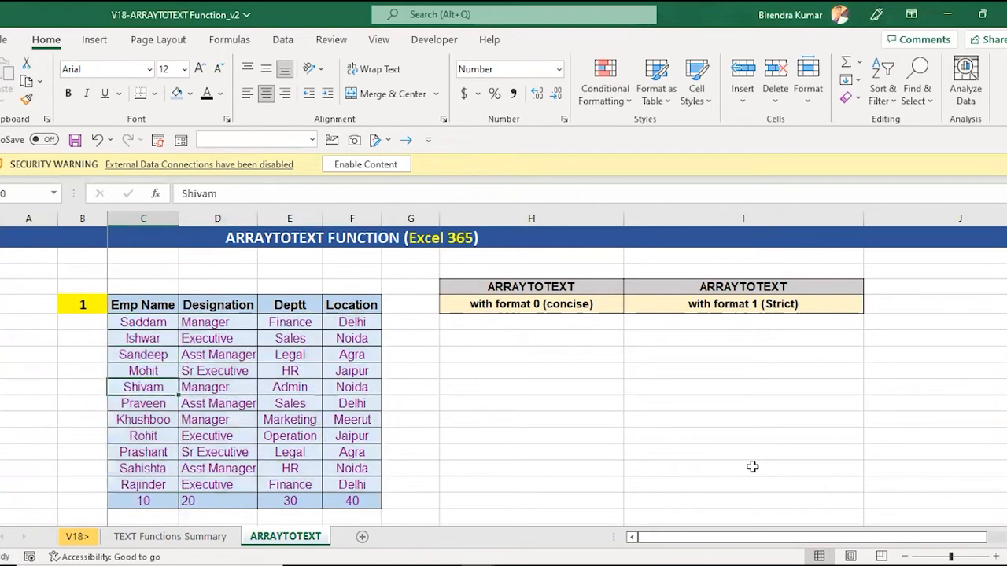
pyautogui.press('Down')
pyautogui.hotkey('ctrl', 'Down')
pyautogui.hotkey('ctrl', 'shift', 'Right')
pyautogui.hotkey('ctrl', 'Up')
pyautogui.press('Down')
pyautogui.hotkey('ctrl', 'shift', 'Right')
# In H26, enter =ARRAYTOTEXT(C26:F26,0) to join the first employee record in concise format.
pyautogui.press('Right')
pyautogui.press('Right')
pyautogui.press('Right')
pyautogui.press('Right')
pyautogui.press('Right')
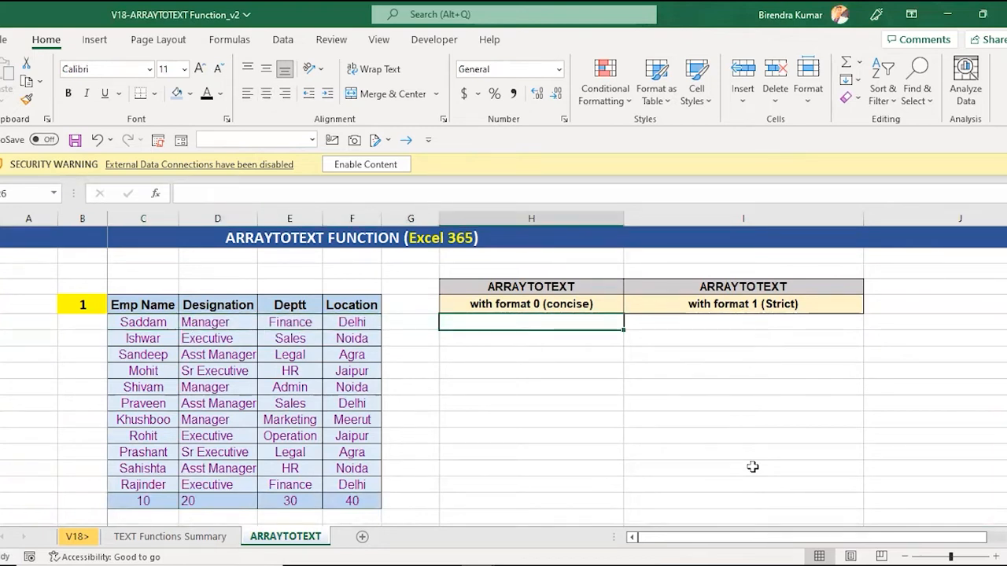
pyautogui.write('=arr')
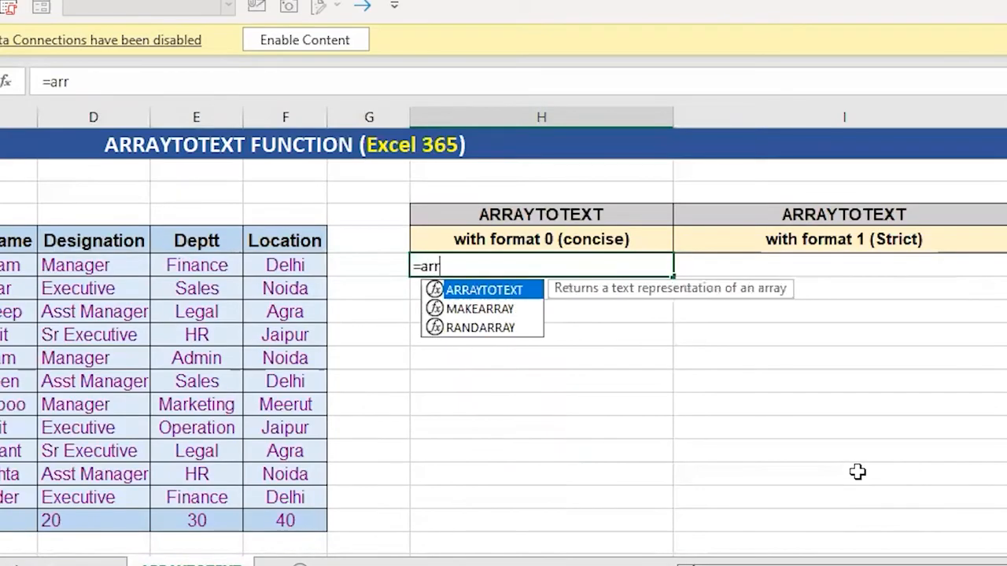
pyautogui.press('Tab')
pyautogui.press('Left')
pyautogui.press('Left')
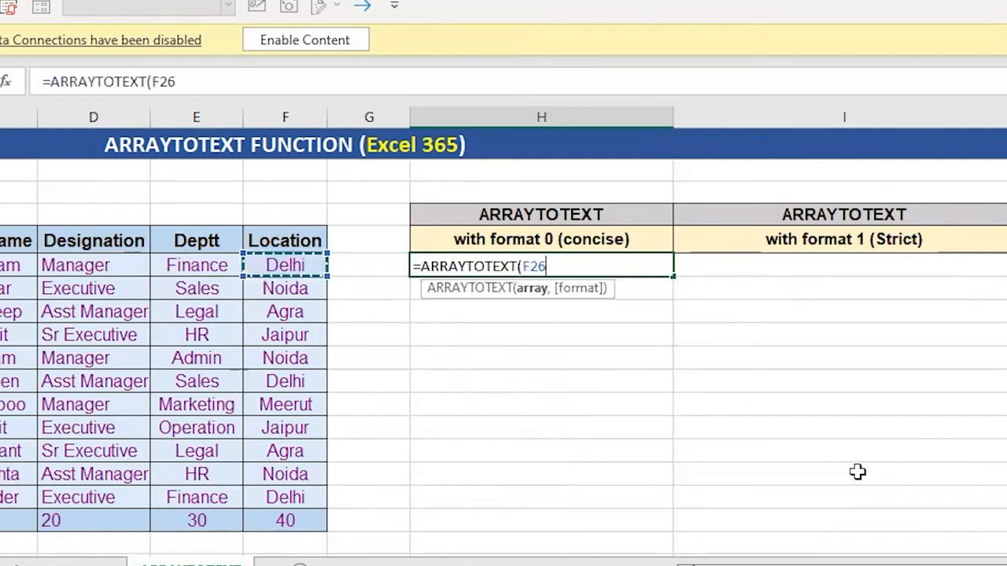
pyautogui.hotkey('shift', 'Left')
pyautogui.hotkey('shift', 'Left')
pyautogui.hotkey('shift', 'Left')
pyautogui.write(',')
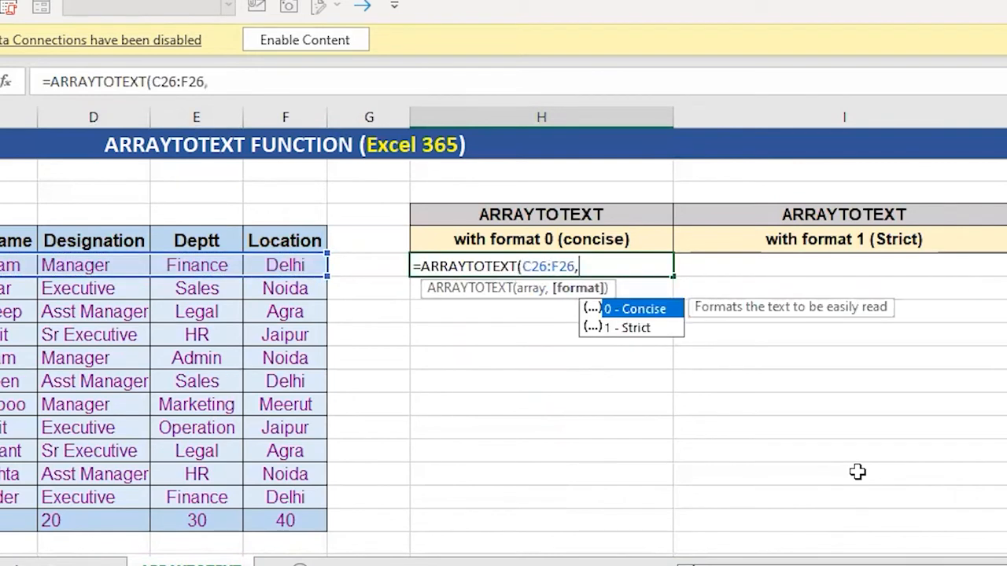
pyautogui.click(858, 471)
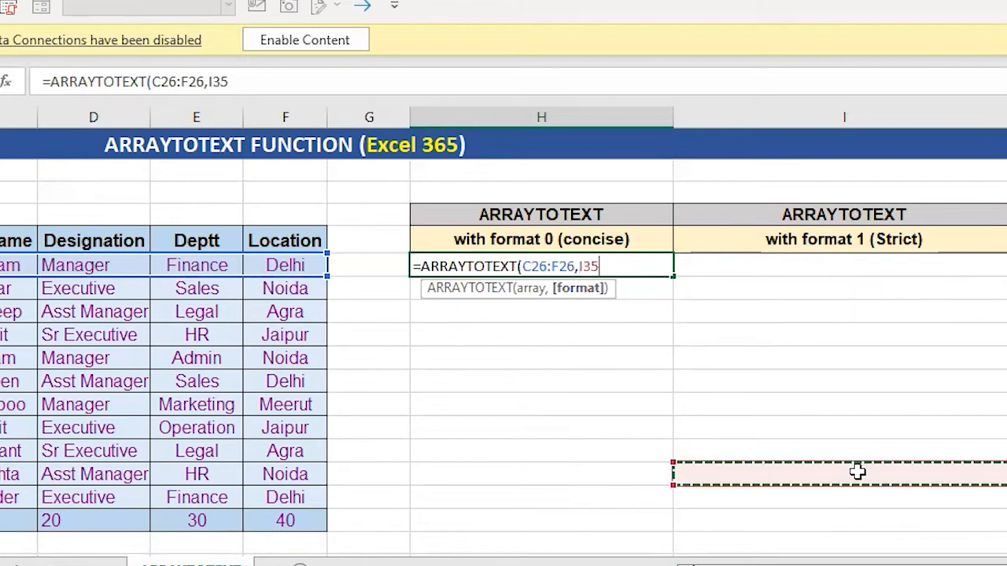
pyautogui.press('BackSpace')
pyautogui.press('BackSpace')
pyautogui.press('BackSpace')
pyautogui.write('0)')
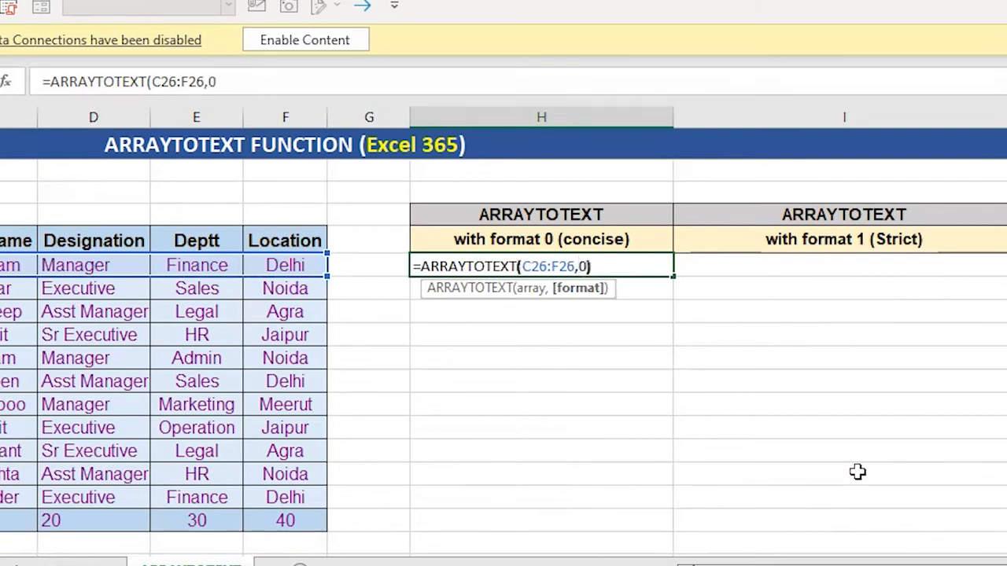
pyautogui.hotkey('ctrl', 'Return')
# Copy the concise-format formula from H26 down through H37 for all remaining table rows.
pyautogui.hotkey('ctrl', 'c')
pyautogui.hotkey('shift', 'Down')
pyautogui.hotkey('shift', 'Down')
pyautogui.hotkey('shift', 'Down')
pyautogui.hotkey('shift', 'Down')
pyautogui.hotkey('shift', 'Down')
pyautogui.hotkey('shift', 'Down')
pyautogui.hotkey('shift', 'Down')
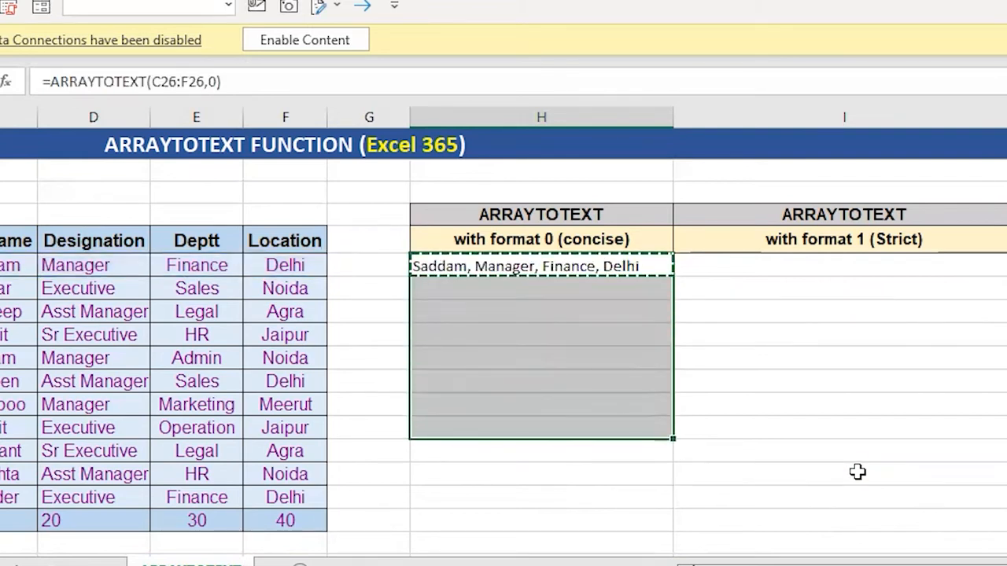
pyautogui.hotkey('shift', 'Down')
pyautogui.hotkey('shift', 'Down')
pyautogui.hotkey('shift', 'Down')
pyautogui.hotkey('shift', 'Down')
pyautogui.hotkey('ctrl', 'v')
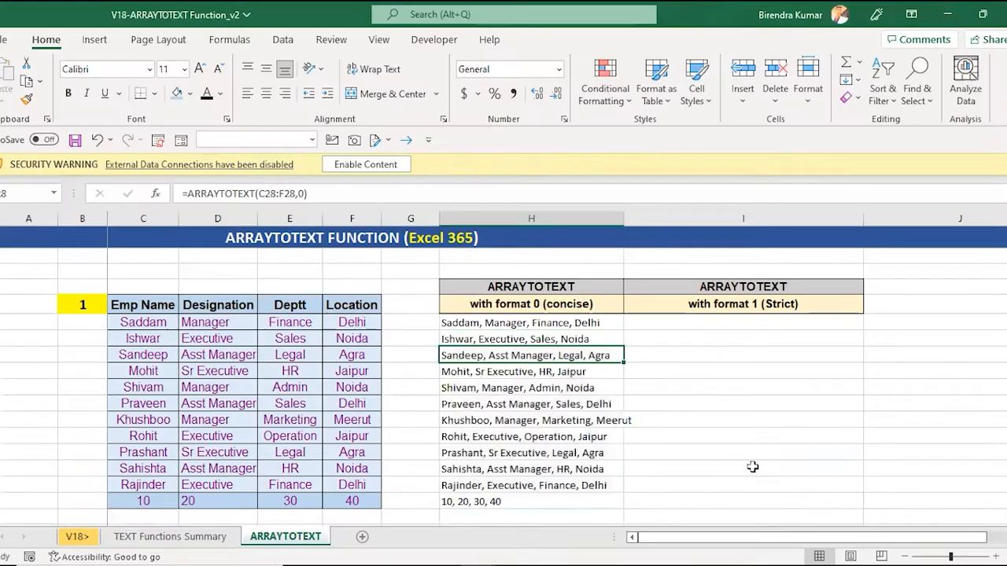
# Review the concise-format results in column H down to the numeric row, and return to the column's heading.
pyautogui.press('Up')
pyautogui.press('Down')
pyautogui.press('Down')
pyautogui.press('Down')
pyautogui.press('Down')
pyautogui.press('Down')
pyautogui.press('Down')
pyautogui.press('Down')
pyautogui.press('Down')
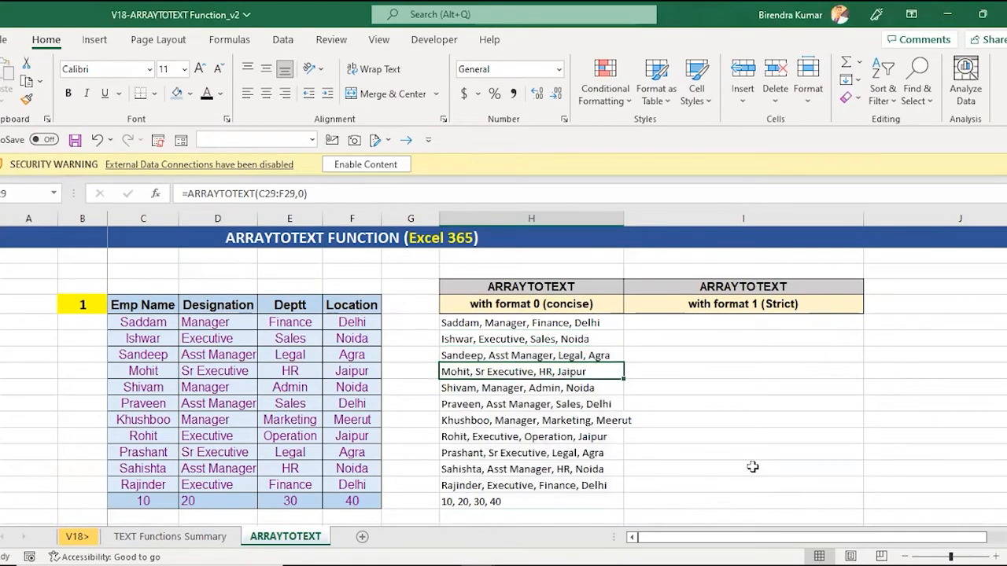
pyautogui.press('Down')
pyautogui.press('Down')
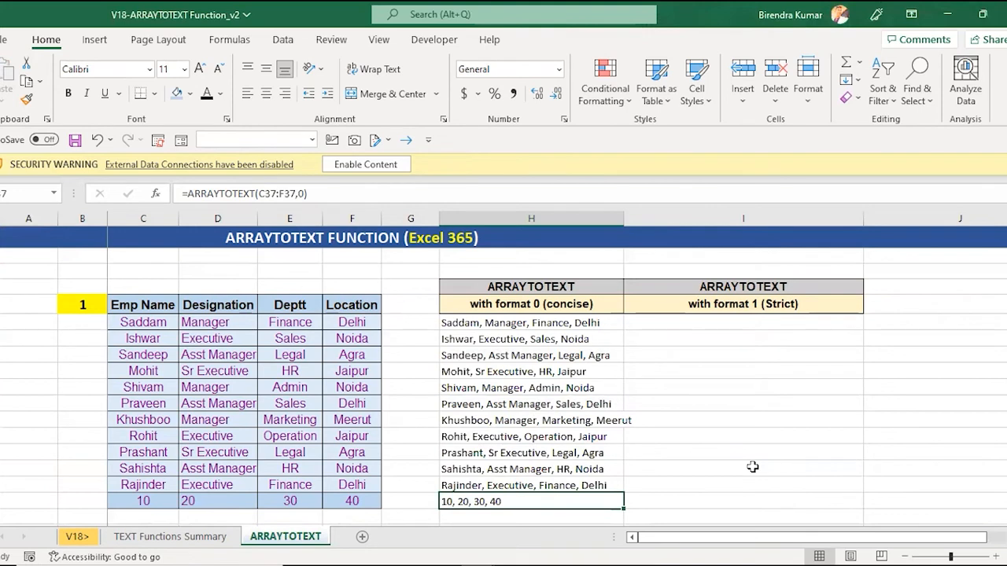
pyautogui.hotkey('ctrl', 'Up')
pyautogui.press('Down')
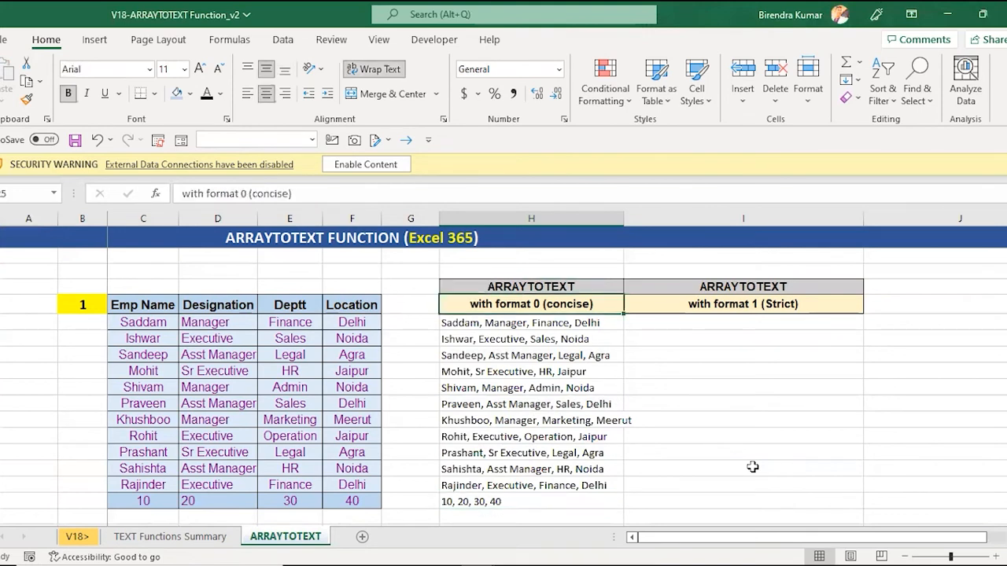
# In I26, enter =ARRAYTOTEXT(C26:F26,1) to join the first employee record in strict format, and copy the cell.
pyautogui.press('Down')
pyautogui.press('Right')
pyautogui.write('=')
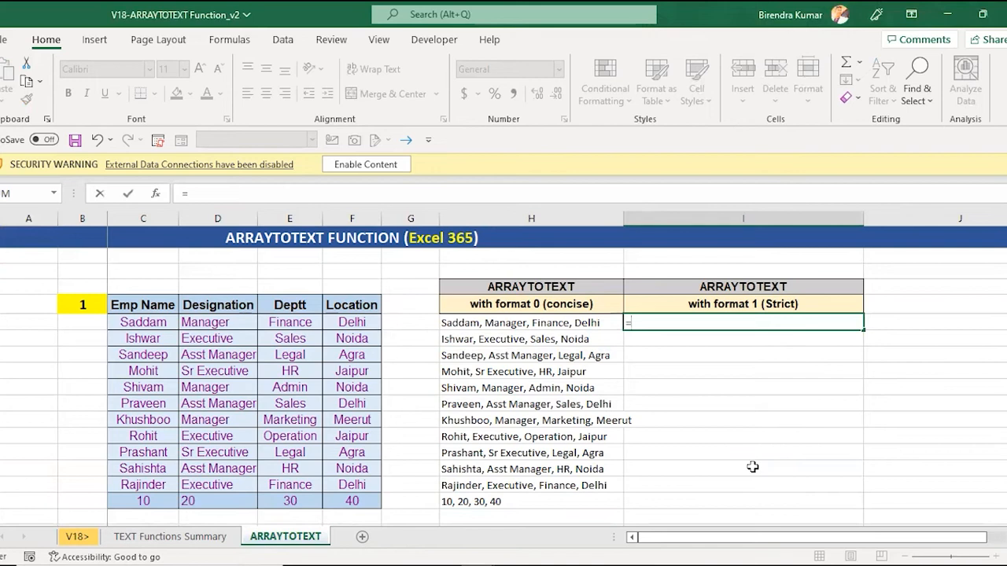
pyautogui.write('a')
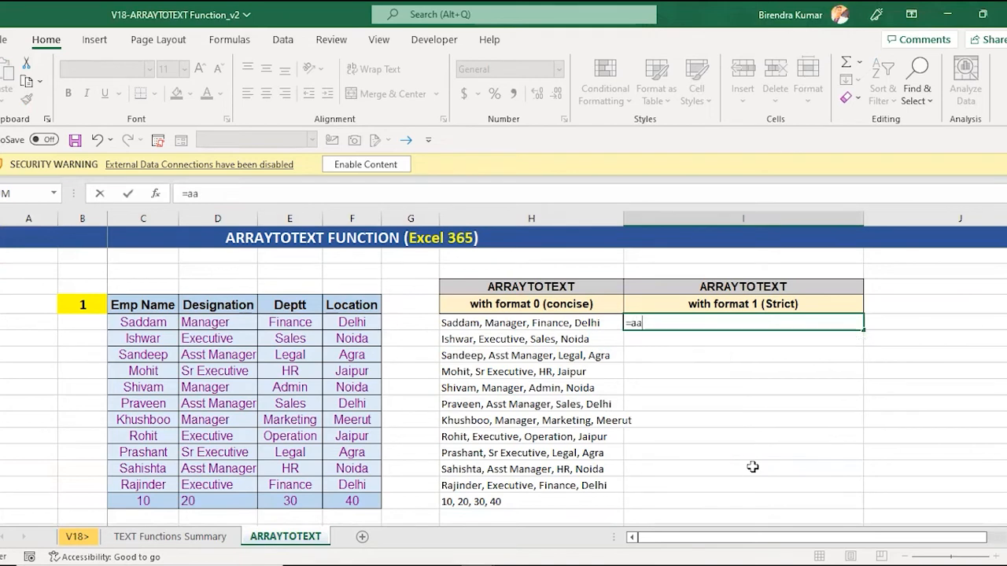
pyautogui.write('rr')
pyautogui.press('Tab')
pyautogui.press('Left')
pyautogui.press('Left')
pyautogui.press('Left')
pyautogui.hotkey('shift', 'Left')
pyautogui.hotkey('shift', 'Left')
pyautogui.hotkey('shift', 'Left')
pyautogui.write(',')
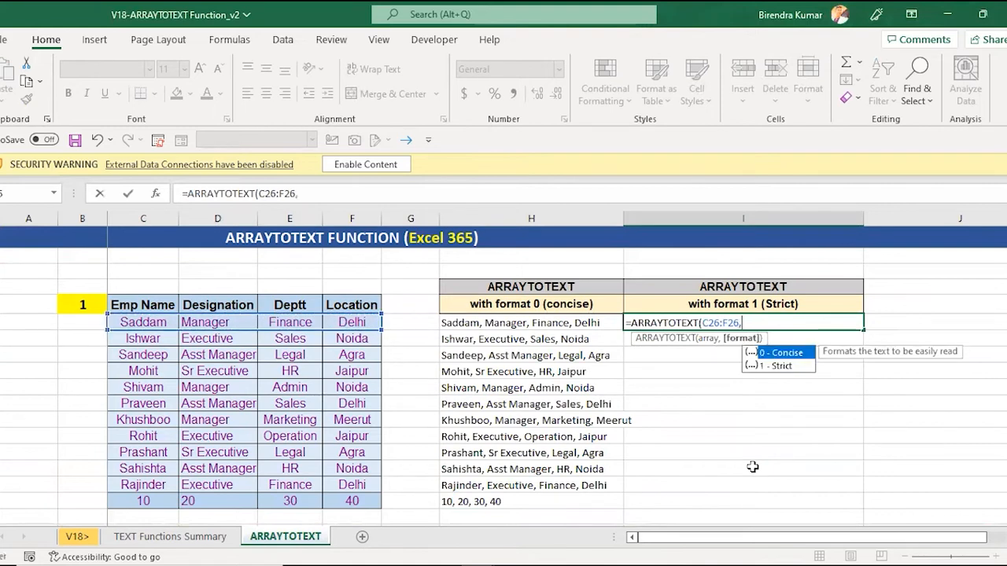
pyautogui.write('1)')
pyautogui.hotkey('ctrl', 'Return')
pyautogui.hotkey('ctrl', 'c')
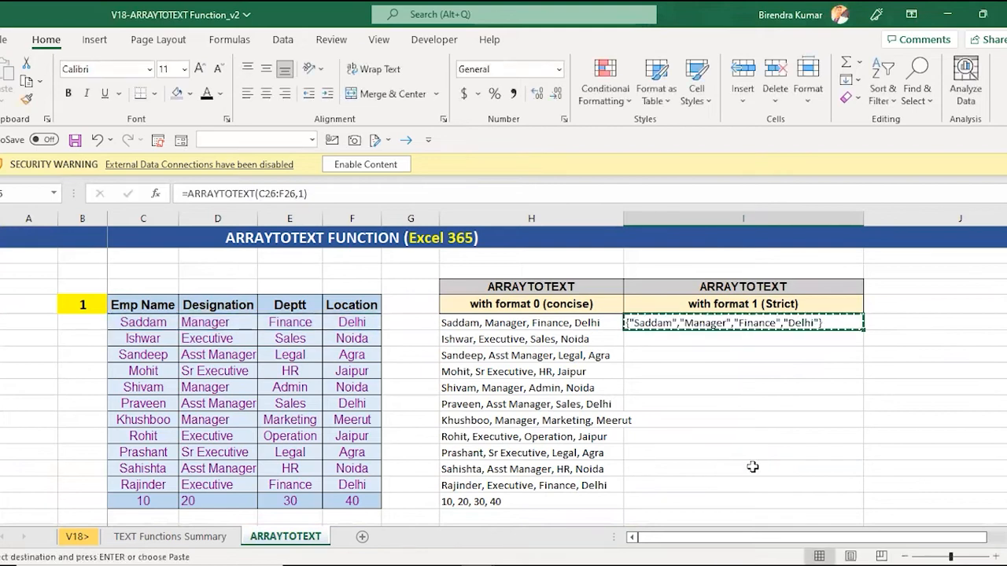
# Paste the copied strict-format formula from I26 into I27:I37 for all remaining table rows.
pyautogui.press('Down')
pyautogui.hotkey('shift', 'Down')
pyautogui.hotkey('shift', 'Down')
pyautogui.hotkey('shift', 'Down')
pyautogui.hotkey('shift', 'Down')
pyautogui.hotkey('shift', 'Down')
pyautogui.hotkey('shift', 'Down')
pyautogui.hotkey('shift', 'Down')
pyautogui.hotkey('shift', 'Down')
pyautogui.hotkey('shift', 'Down')
pyautogui.press('Return')
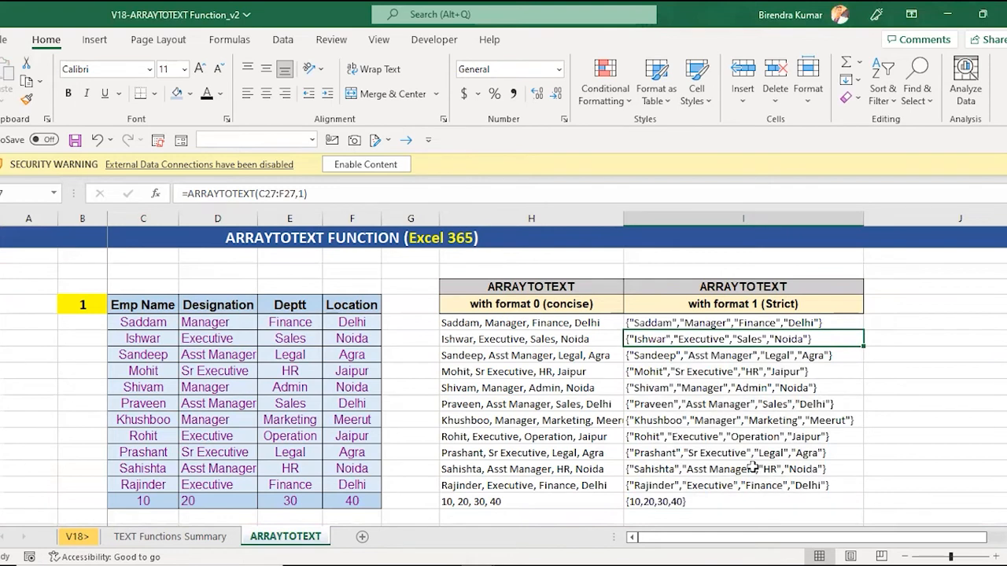
# Review the strict-format results in column I from the second record down to the numeric row.
pyautogui.press('Down')
pyautogui.press('Down')
pyautogui.press('Down')
pyautogui.press('Down')
pyautogui.press('Down')
pyautogui.press('Down')
pyautogui.press('Down')
pyautogui.press('Down')
pyautogui.press('Down')
pyautogui.press('Down')
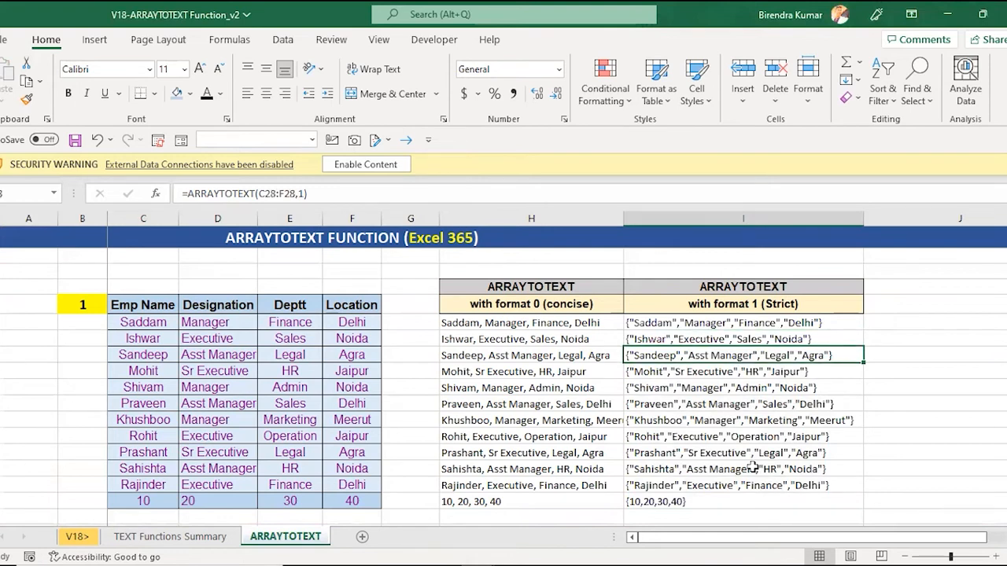
pyautogui.press('Up')
pyautogui.press('Down')
pyautogui.press('Up')
pyautogui.press('Down')
pyautogui.press('Up')
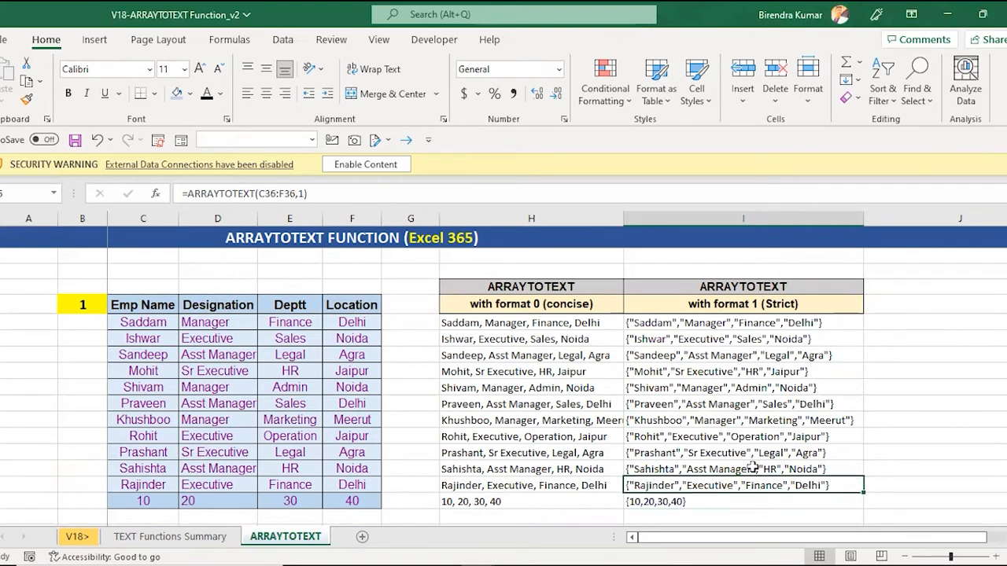
pyautogui.press('Up')
pyautogui.hotkey('shift', 'Up')
pyautogui.hotkey('shift', 'Up')
pyautogui.hotkey('shift', 'Up')
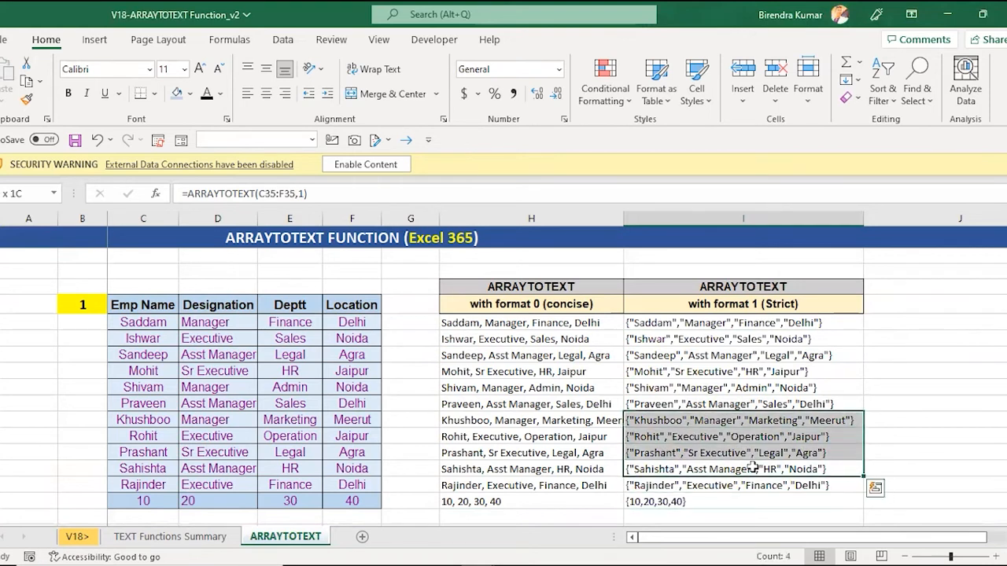
pyautogui.press('Down')
pyautogui.press('Down')
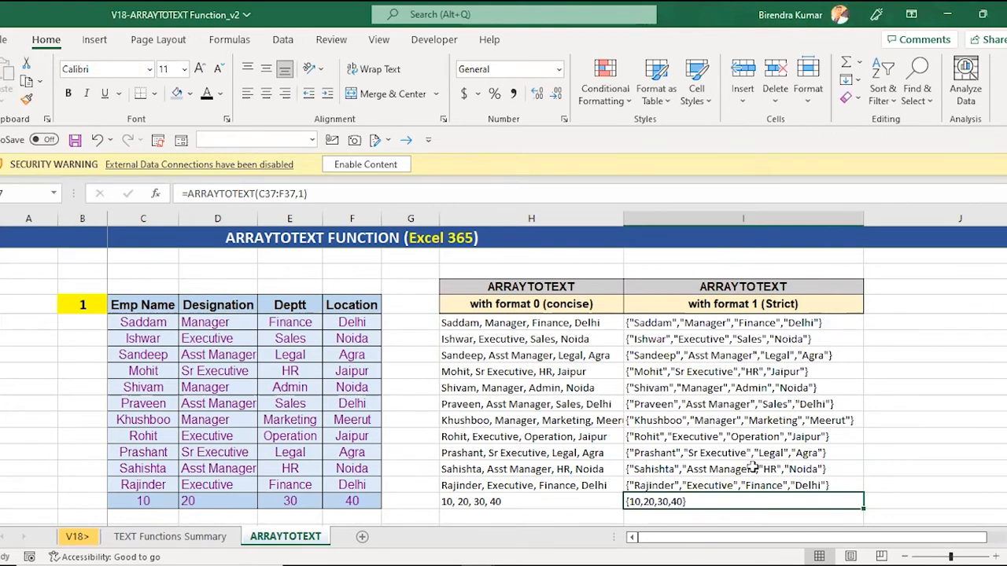
# Go to example 2 and examine its Data-1 and Data-2 columns and the data-1 and data-2 result rows.
pyautogui.press('Left')
pyautogui.press('Left')
pyautogui.press('Left')
pyautogui.press('Left')
pyautogui.press('Down')
pyautogui.press('Down')
pyautogui.press('Down')
pyautogui.press('Down')
pyautogui.press('Down')
pyautogui.press('Down')
pyautogui.press('Down')
pyautogui.press('Down')
pyautogui.press('Down')
pyautogui.press('Down')
pyautogui.press('Down')
pyautogui.press('Down')
pyautogui.press('Down')
pyautogui.press('Down')
pyautogui.press('Down')
pyautogui.press('Down')
pyautogui.press('Down')
pyautogui.press('Down')
pyautogui.press('Down')
pyautogui.press('Down')
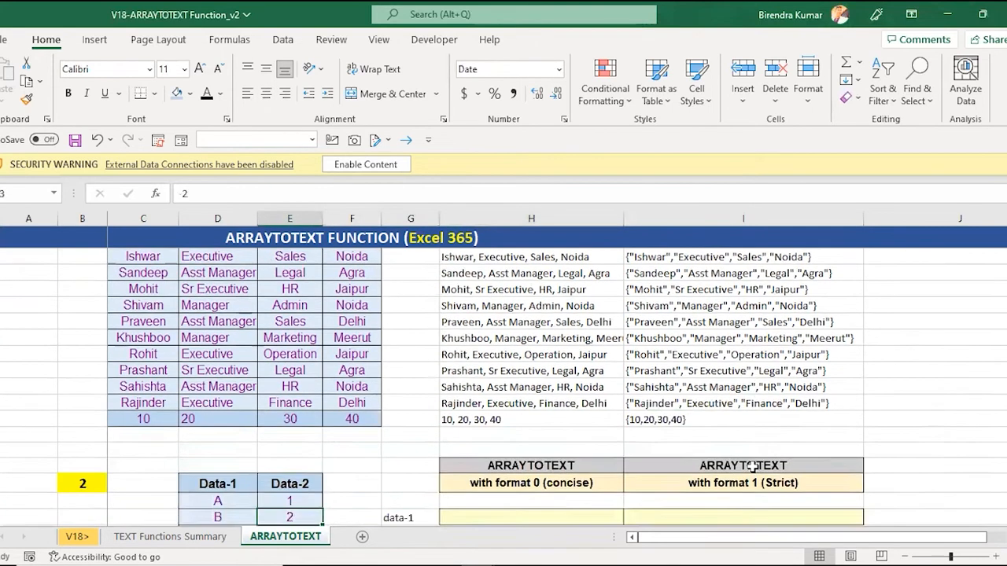
pyautogui.hotkey('ctrl', 'Up')
pyautogui.hotkey('ctrl', 'Up')
pyautogui.press('Up')
pyautogui.press('Up')
pyautogui.press('Down')
pyautogui.press('Down')
pyautogui.press('Down')
pyautogui.press('Down')
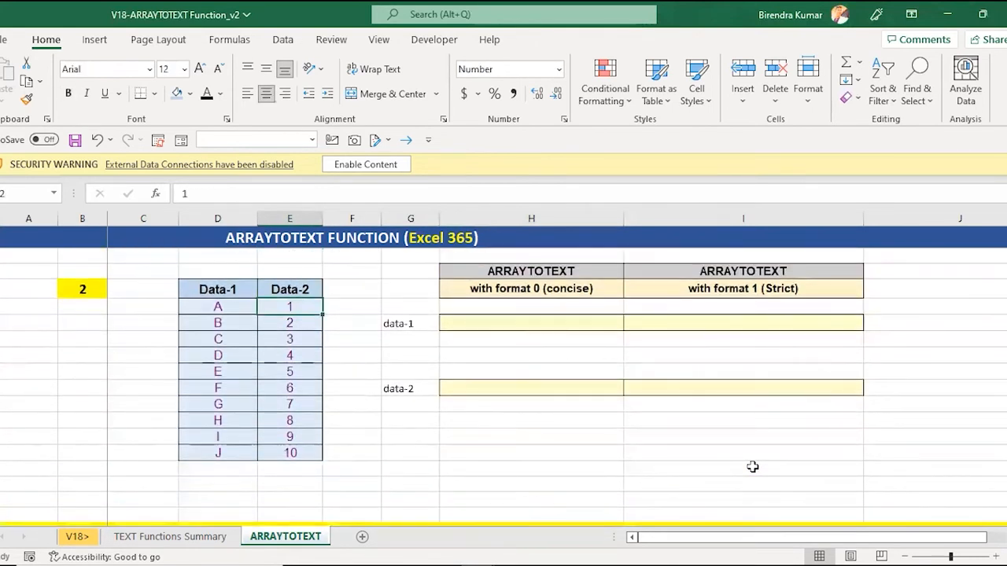
pyautogui.press('Right')
pyautogui.press('Right')
pyautogui.press('Right')
pyautogui.press('Left')
pyautogui.press('Left')
pyautogui.press('Left')
pyautogui.press('Left')
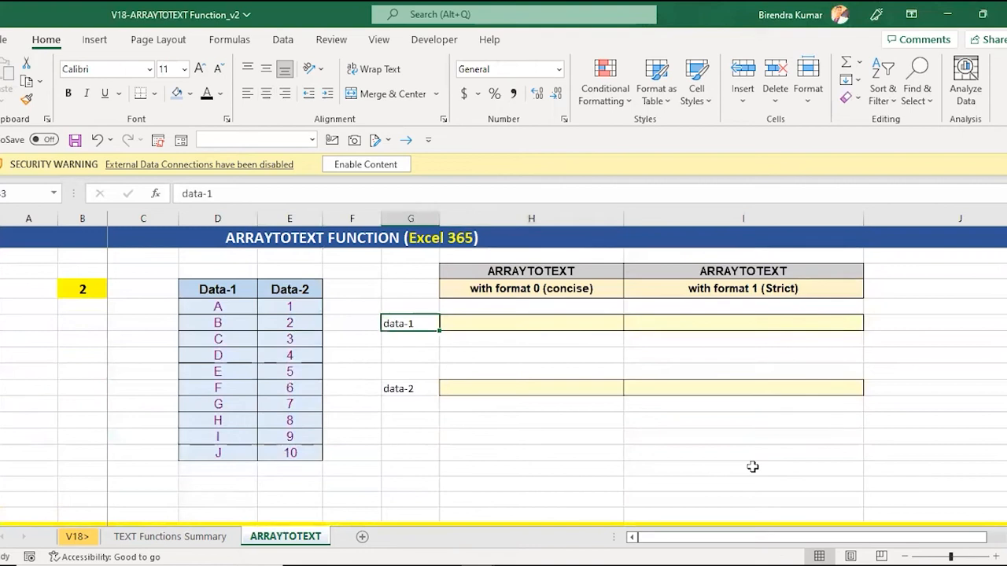
pyautogui.press('Up')
pyautogui.hotkey('ctrl', 'shift', 'Down')
# In H43, enter =ARRAYTOTEXT(D42:D51,0) to join the Data-1 column in concise format.
pyautogui.press('Right')
pyautogui.press('Right')
pyautogui.press('Right')
pyautogui.press('Right')
pyautogui.press('Down')
pyautogui.write('=')
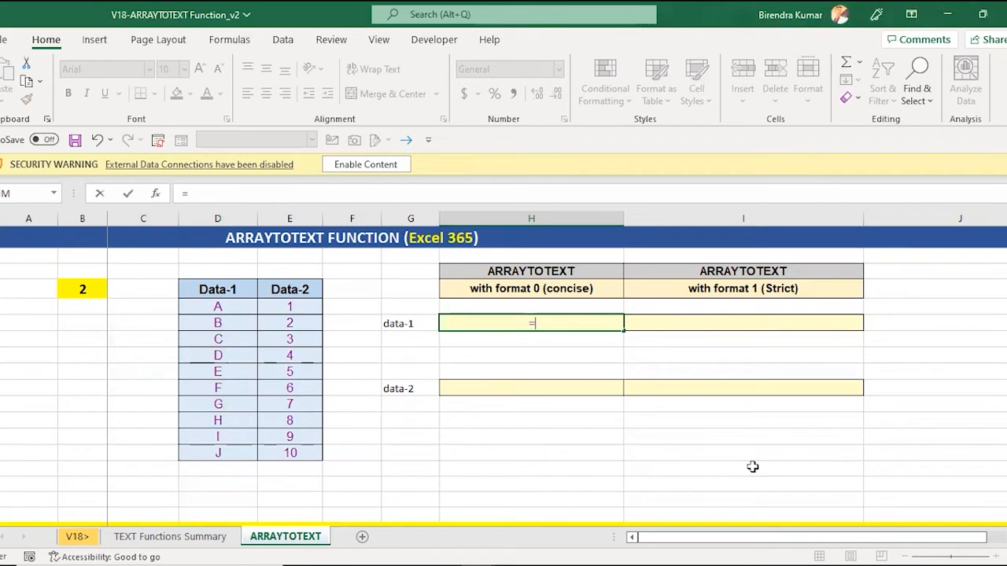
pyautogui.write('arr')
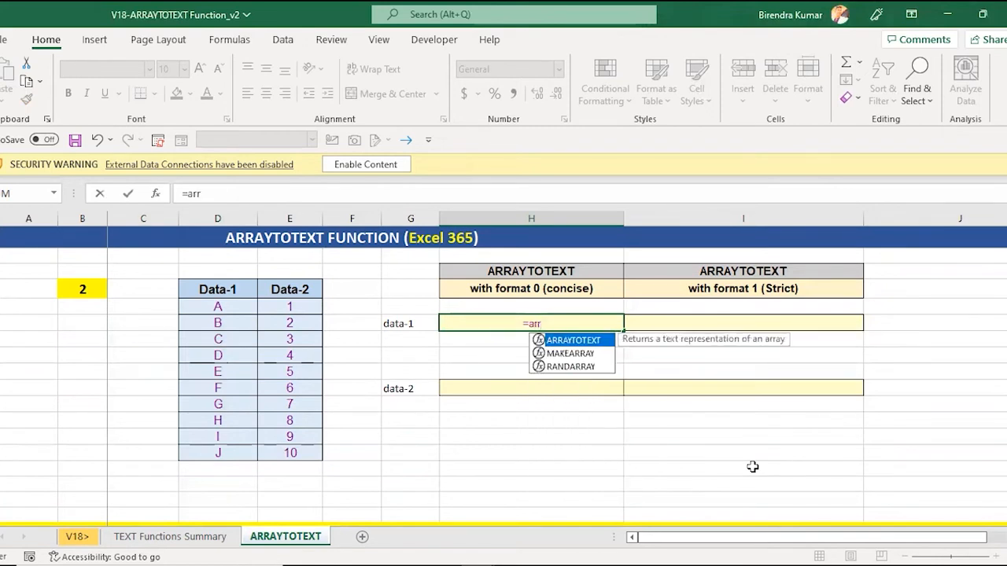
pyautogui.press('Tab')
pyautogui.press('Left')
pyautogui.press('Left')
pyautogui.press('Left')
pyautogui.press('Left')
pyautogui.press('Up')
pyautogui.hotkey('ctrl', 'shift', 'Down')
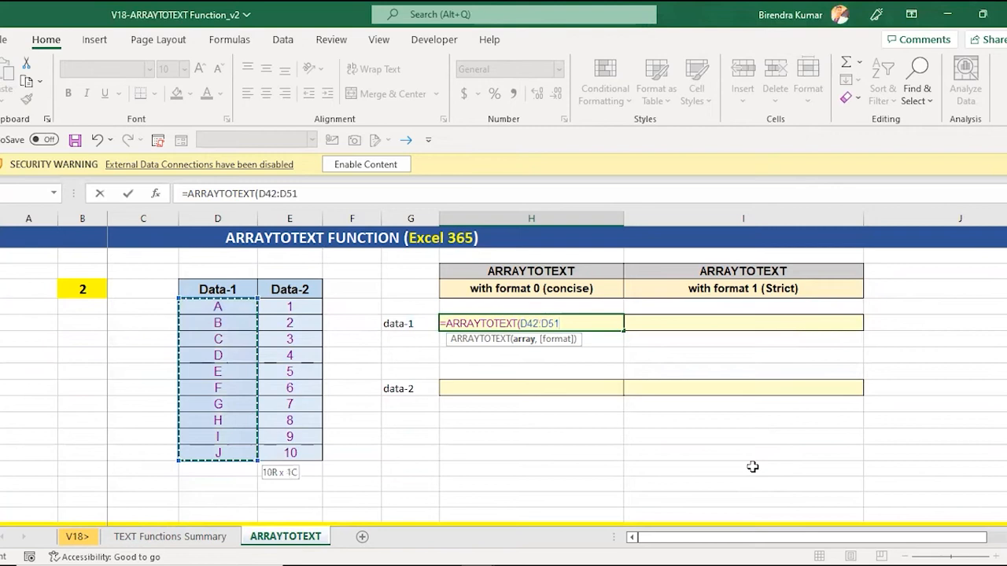
pyautogui.write(',0)')
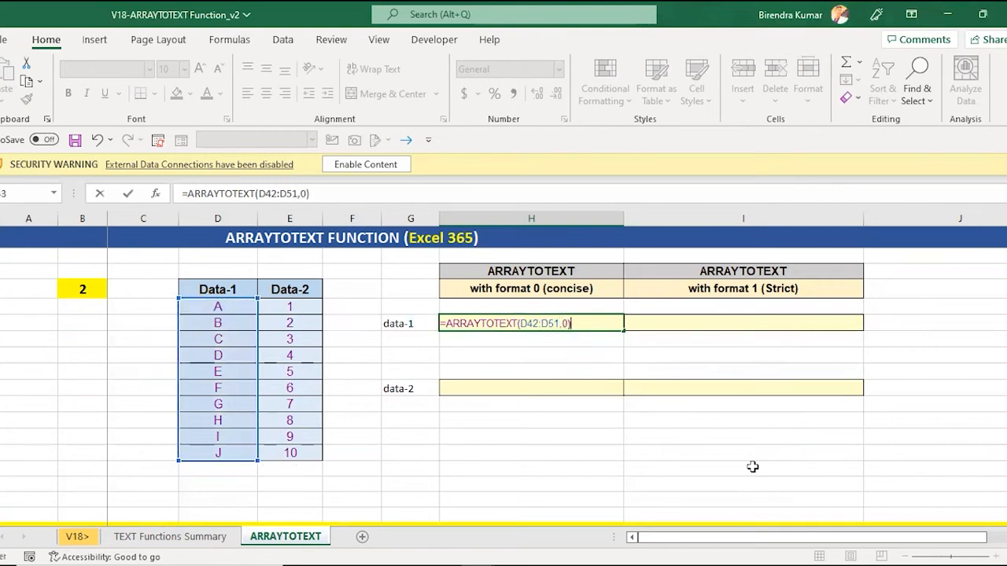
pyautogui.press('Return')
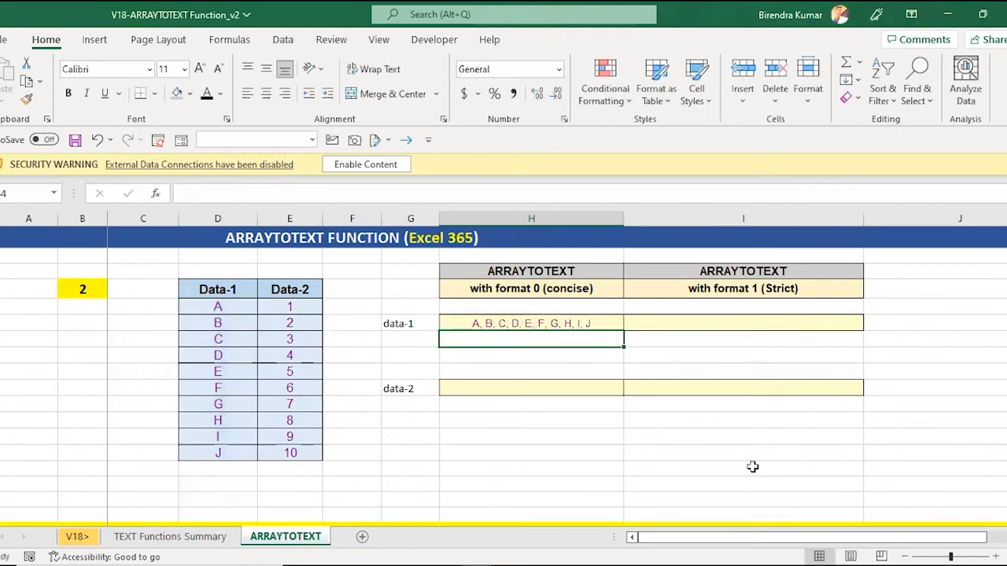
# In H47, enter =ARRAYTOTEXT(E42:E51,0) to join the Data-2 column in concise format.
pyautogui.press('Down')
pyautogui.press('Down')
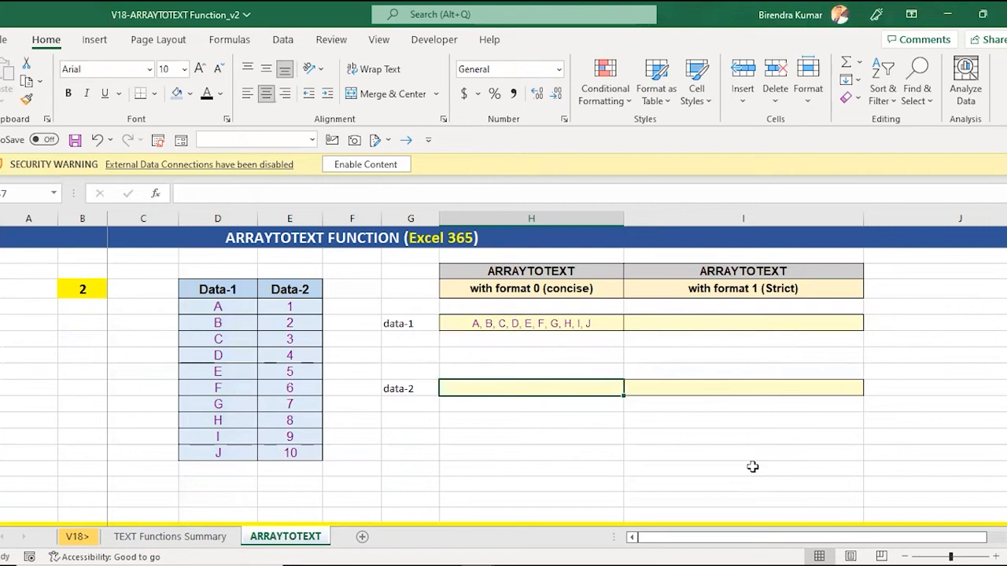
pyautogui.write('=arr')
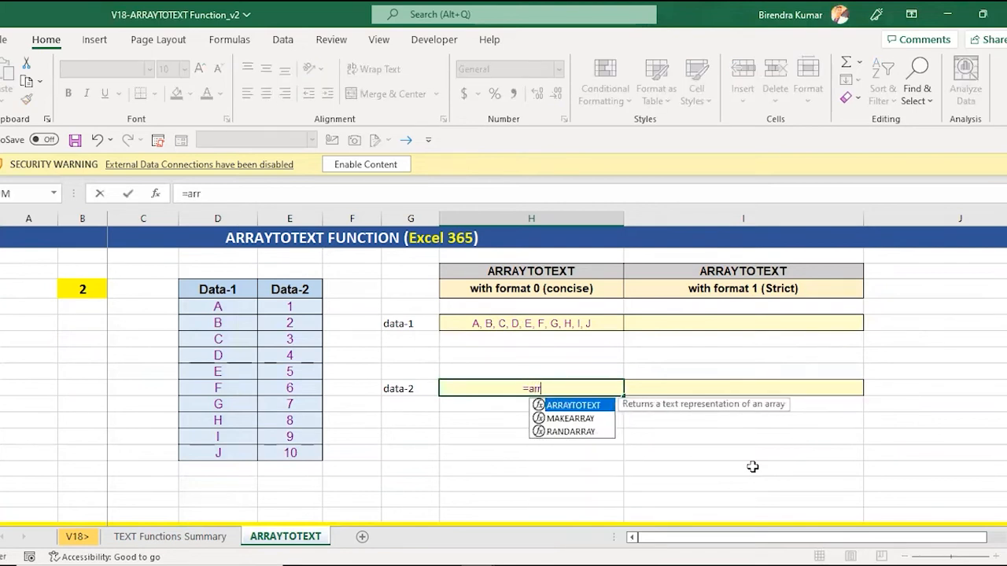
pyautogui.press('Tab')
pyautogui.press('Left')
pyautogui.press('Left')
pyautogui.press('Left')
pyautogui.hotkey('ctrl', 'Up')
pyautogui.press('Down')
pyautogui.hotkey('ctrl', 'shift', 'Down')
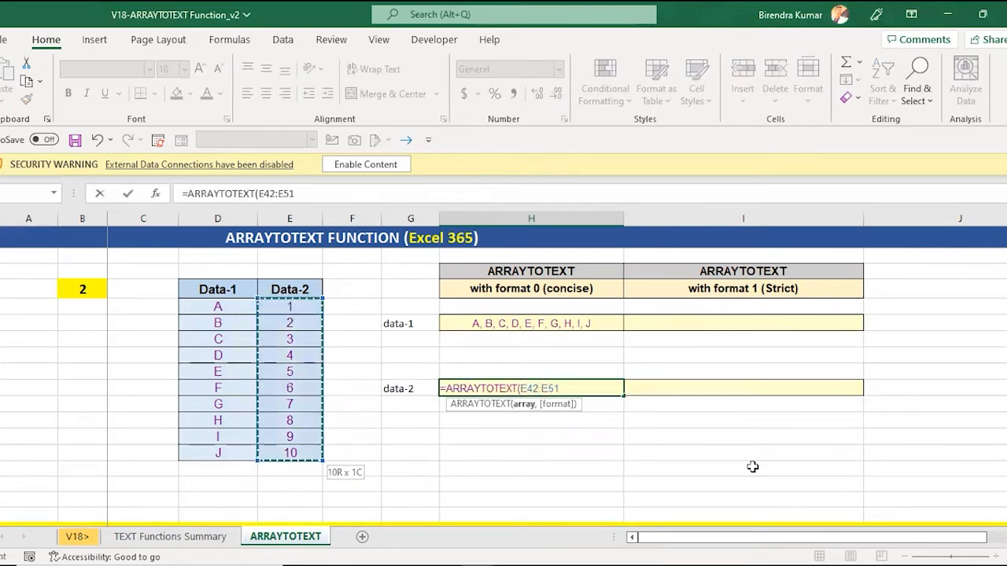
pyautogui.write(',0)')
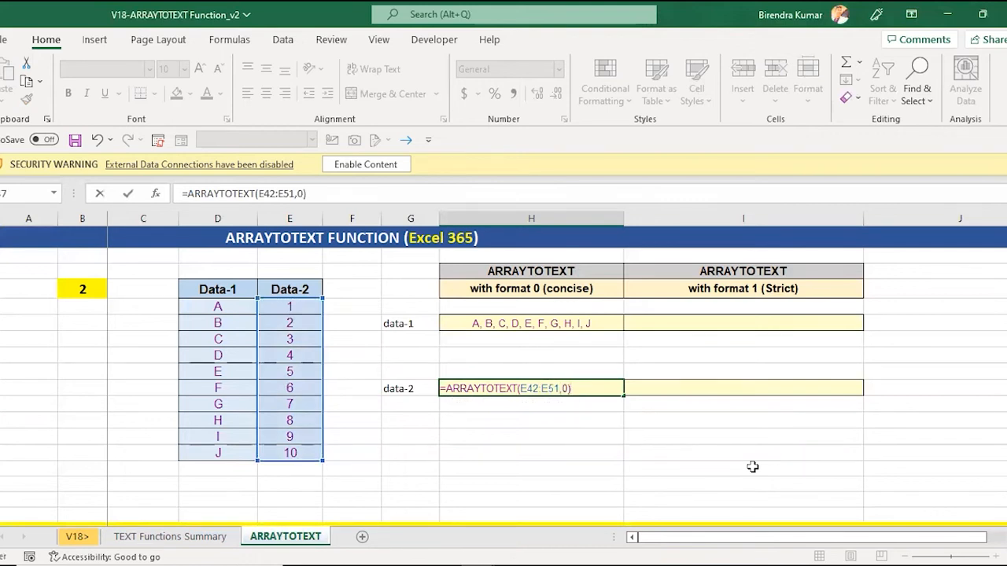
pyautogui.hotkey('ctrl', 'Return')
pyautogui.press('Left')
pyautogui.press('Left')
pyautogui.press('Left')
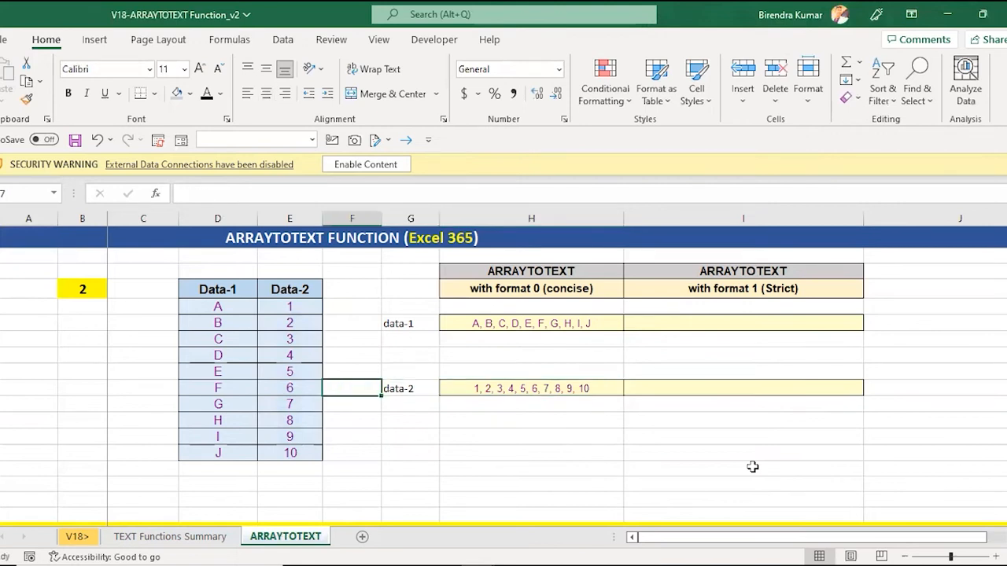
pyautogui.press('Right')
pyautogui.press('Right')
pyautogui.press('Right')
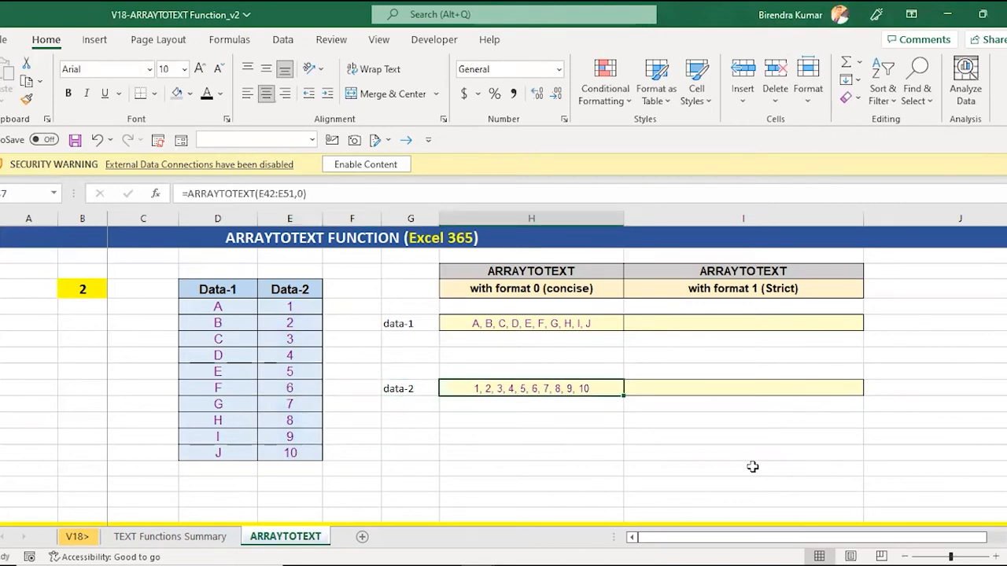
# In I43, enter =ARRAYTOTEXT(D42:D51,1) to join the Data-1 column in strict format.
pyautogui.press('Up')
pyautogui.press('Up')
pyautogui.press('Up')
pyautogui.press('Right')
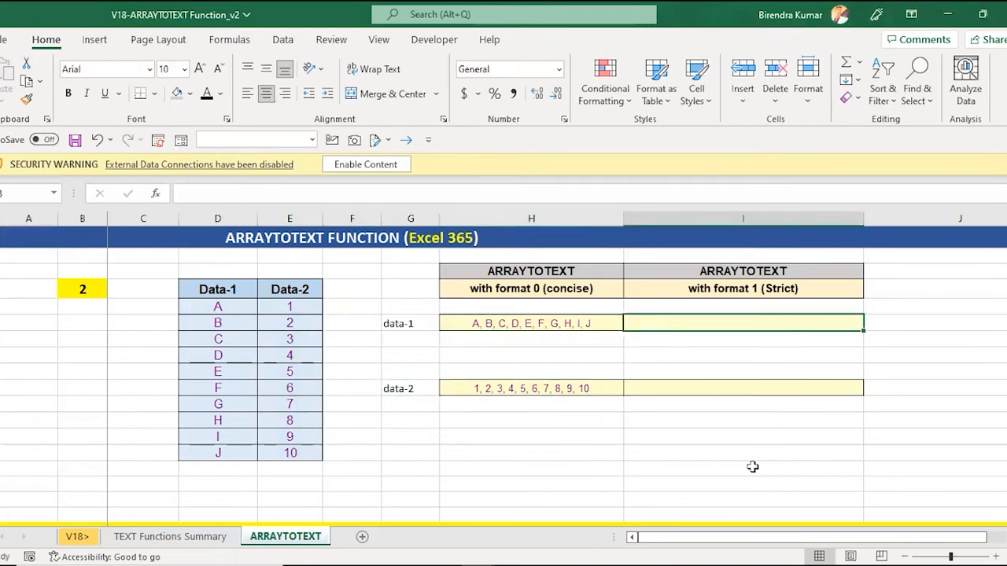
pyautogui.write('=')
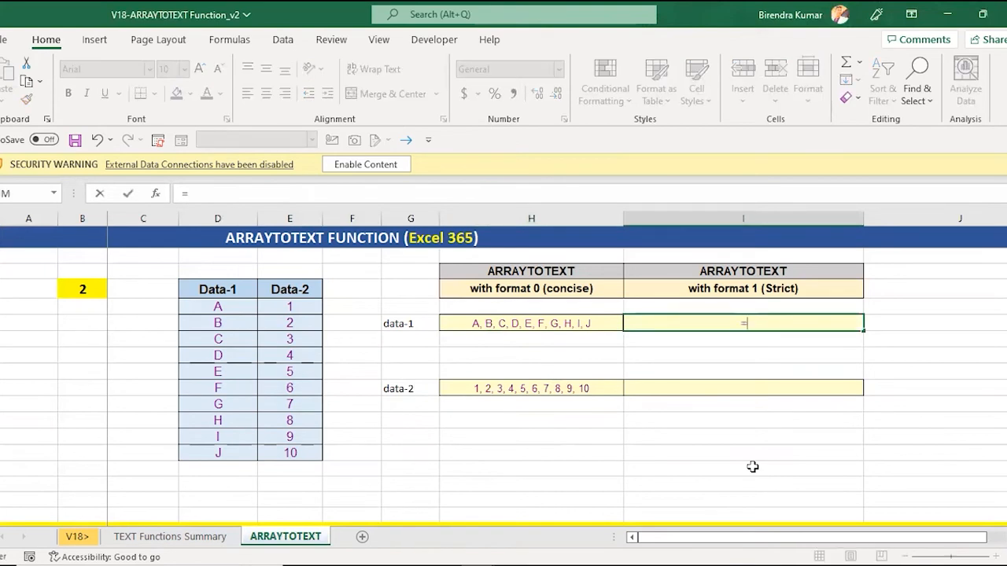
pyautogui.write('arr')
pyautogui.press('Tab')
pyautogui.press('Left')
pyautogui.press('Left')
pyautogui.press('Left')
pyautogui.press('Left')
pyautogui.press('Left')
pyautogui.press('Up')
pyautogui.hotkey('shift', 'Down')
pyautogui.hotkey('shift', 'Down')
pyautogui.hotkey('shift', 'Down')
pyautogui.hotkey('shift', 'Down')
pyautogui.hotkey('shift', 'Down')
pyautogui.hotkey('shift', 'Down')
pyautogui.hotkey('shift', 'Down')
pyautogui.hotkey('shift', 'Down')
pyautogui.hotkey('shift', 'Down')
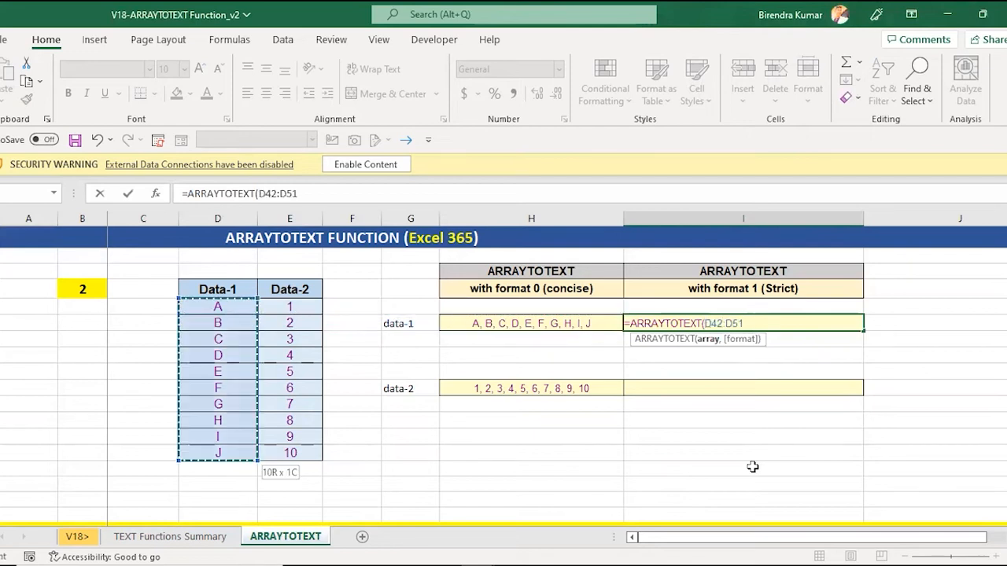
pyautogui.write(',1')
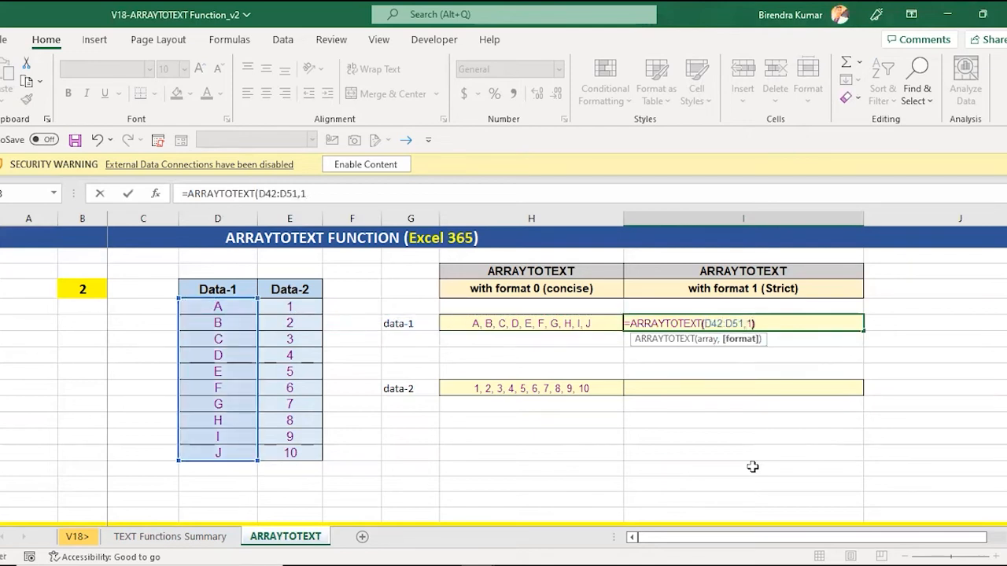
pyautogui.write(')')
pyautogui.hotkey('ctrl', 'Return')
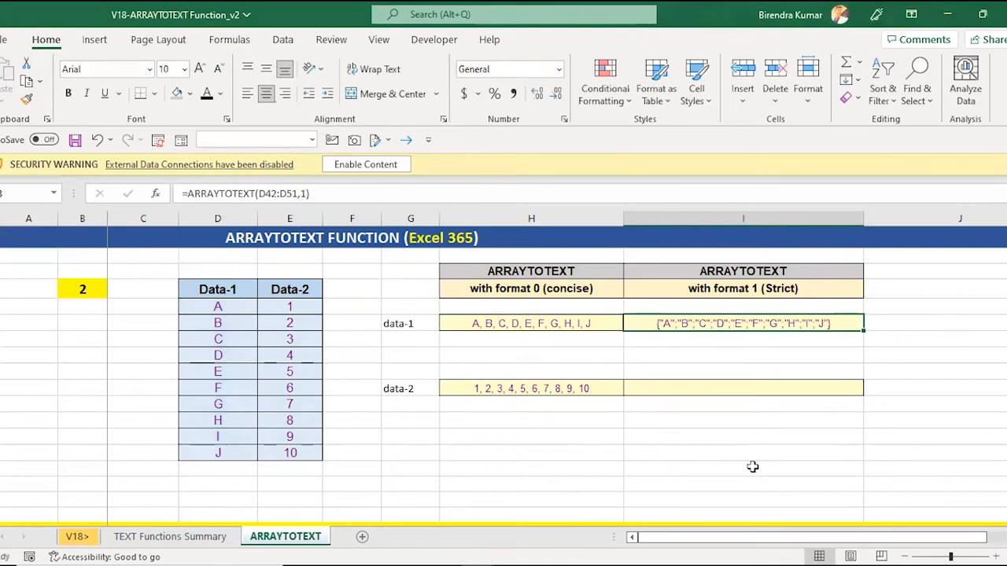
# Compare the delimiters of the Data-1 strict result with those of example 1's strict results above, and return to I43.
pyautogui.press('Up')
pyautogui.press('Up')
pyautogui.press('Up')
pyautogui.press('Up')
pyautogui.press('Up')
pyautogui.press('Up')
pyautogui.press('Down')
pyautogui.press('Down')
pyautogui.press('Down')
pyautogui.press('Down')
pyautogui.press('Down')
pyautogui.press('Down')
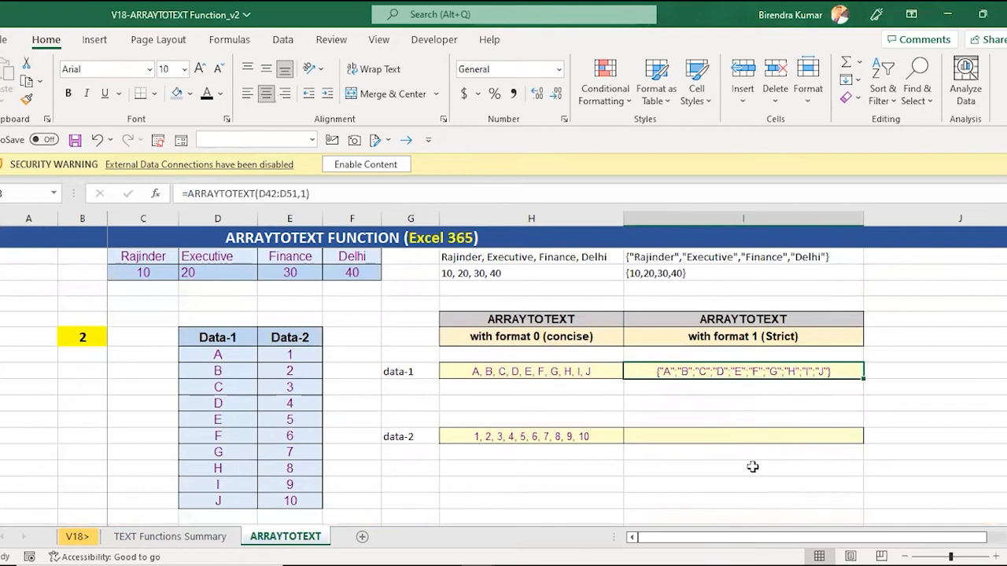
# In I47, enter =ARRAYTOTEXT(E42:E51,1) to join the Data-2 column in strict format, and compare it with the concise formula in H47.
pyautogui.press('Down')
pyautogui.press('Down')
pyautogui.press('Down')
pyautogui.press('Down')
pyautogui.write('=')
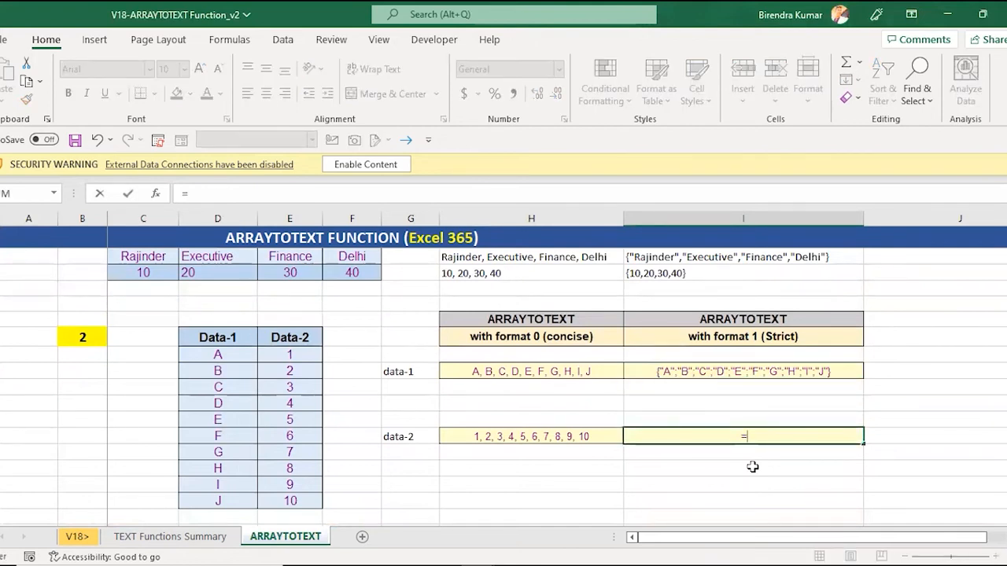
pyautogui.write('arr')
pyautogui.press('Tab')
pyautogui.press('Left')
pyautogui.press('Left')
pyautogui.press('Left')
pyautogui.press('Left')
pyautogui.press('Up')
pyautogui.press('Up')
pyautogui.press('Up')
pyautogui.press('Up')
pyautogui.press('Up')
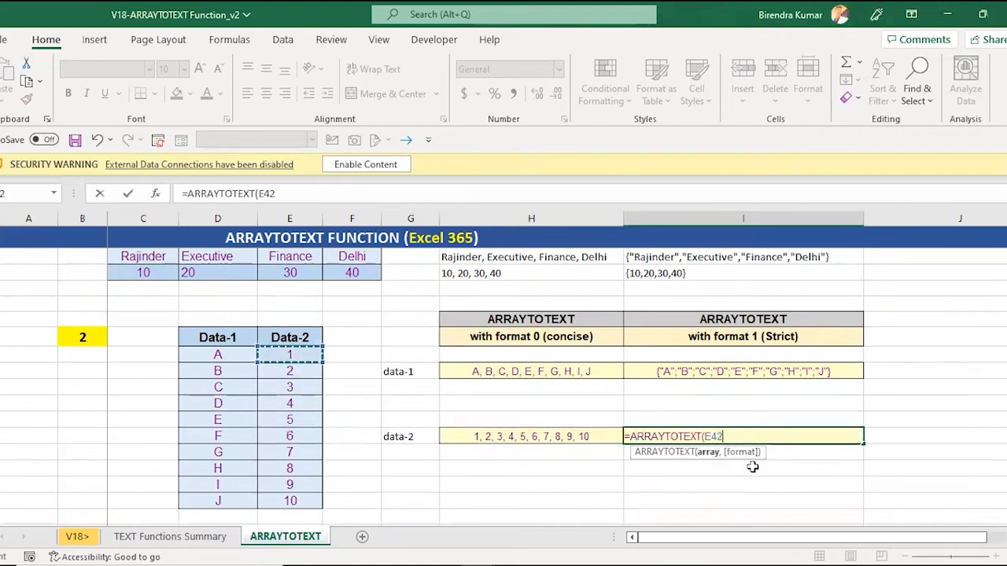
pyautogui.hotkey('ctrl', 'shift', 'Down')
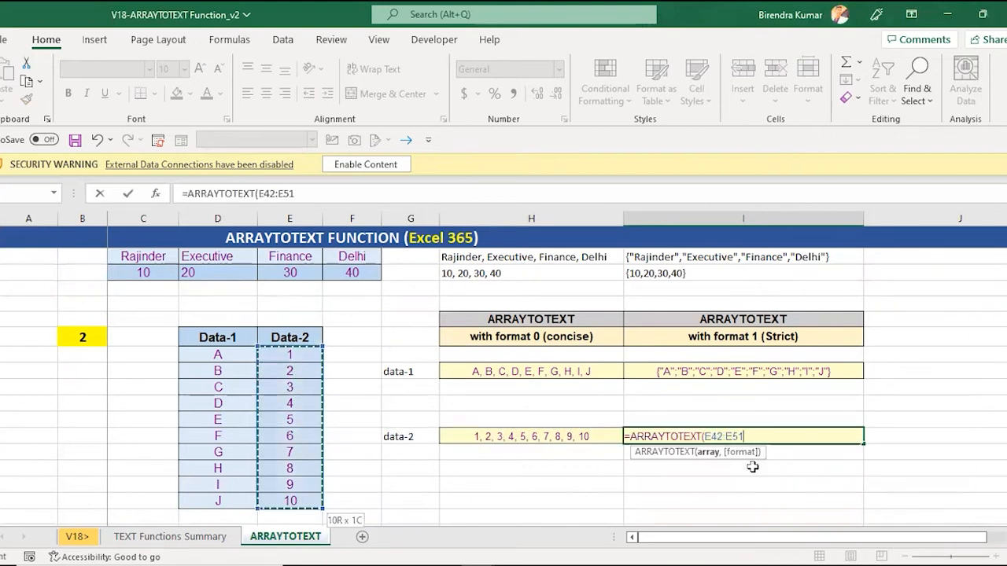
pyautogui.write(',1')
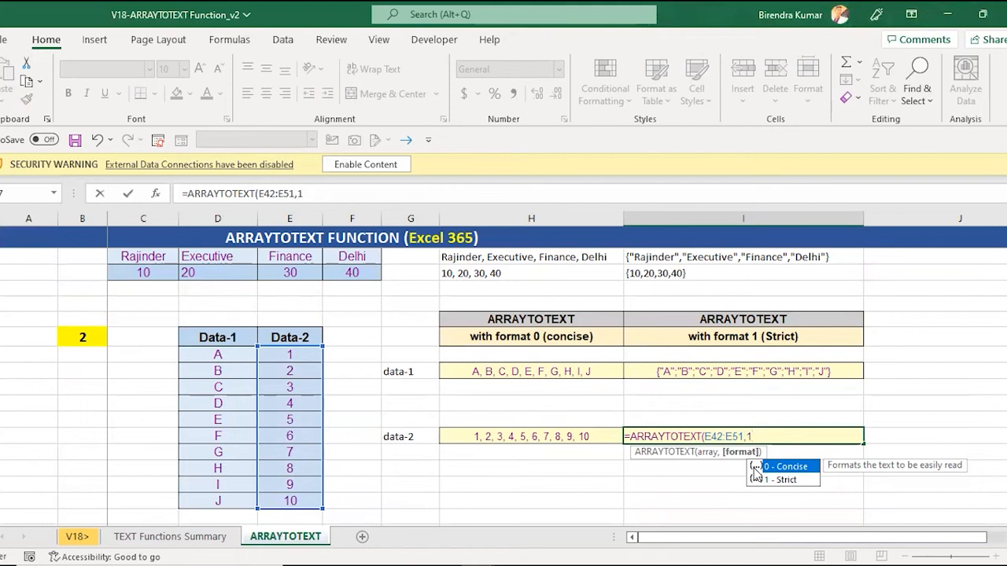
pyautogui.write(')')
pyautogui.hotkey('ctrl', 'Return')
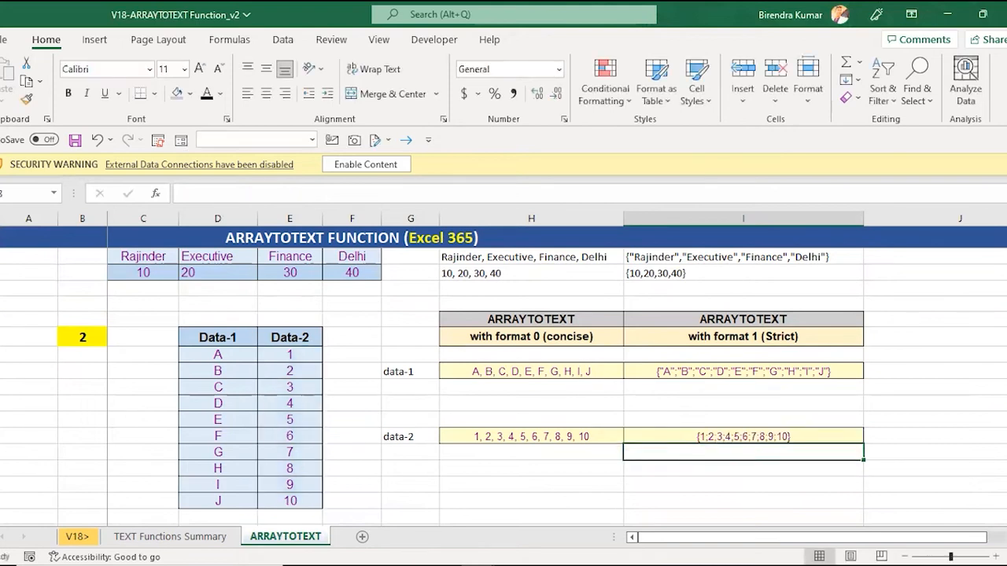
pyautogui.click(531, 436)
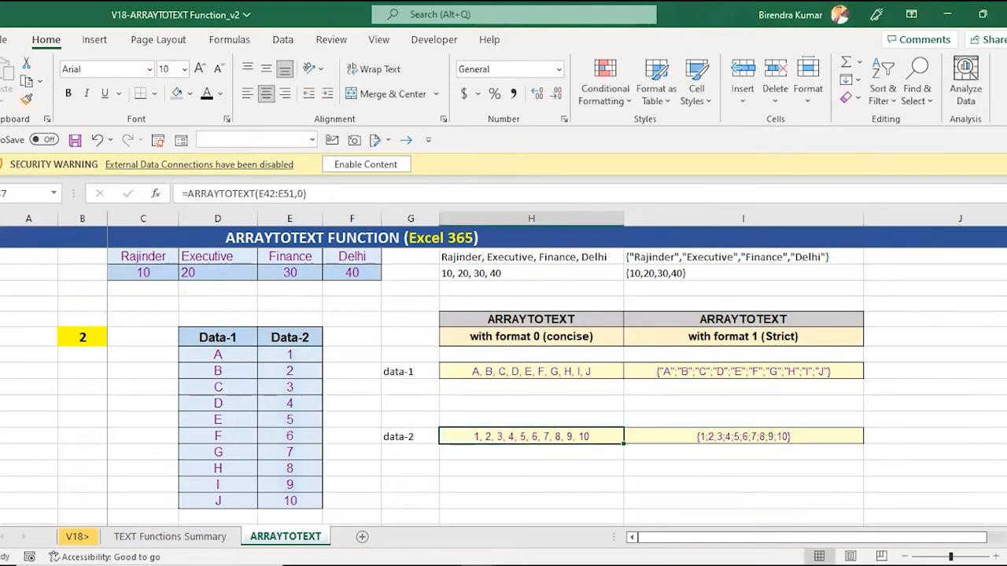
pyautogui.click(743, 437)
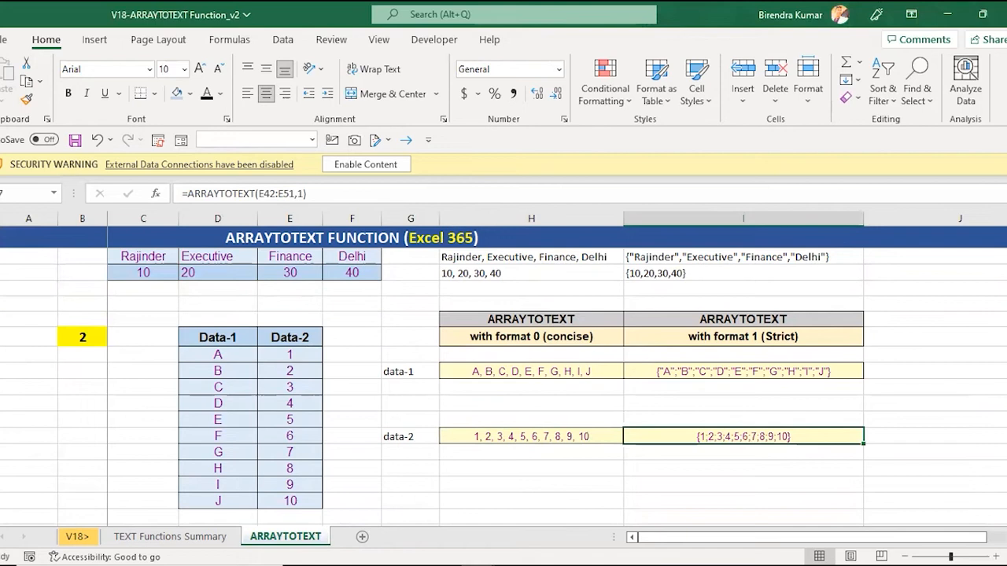
# Find the Use of ARRAYTOTEXT section below example 2 and read the tasks of examples 3 and 4.
pyautogui.press('Down')
pyautogui.press('Down')
pyautogui.press('Down')
pyautogui.press('Down')
pyautogui.press('Down')
pyautogui.press('Down')
pyautogui.press('Down')
pyautogui.press('Down')
pyautogui.press('Down')
pyautogui.press('Down')
pyautogui.press('Down')
pyautogui.press('Down')
pyautogui.press('Down')
pyautogui.press('Down')
pyautogui.press('Down')
pyautogui.press('Down')
pyautogui.press('Down')
pyautogui.press('Down')
pyautogui.press('Down')
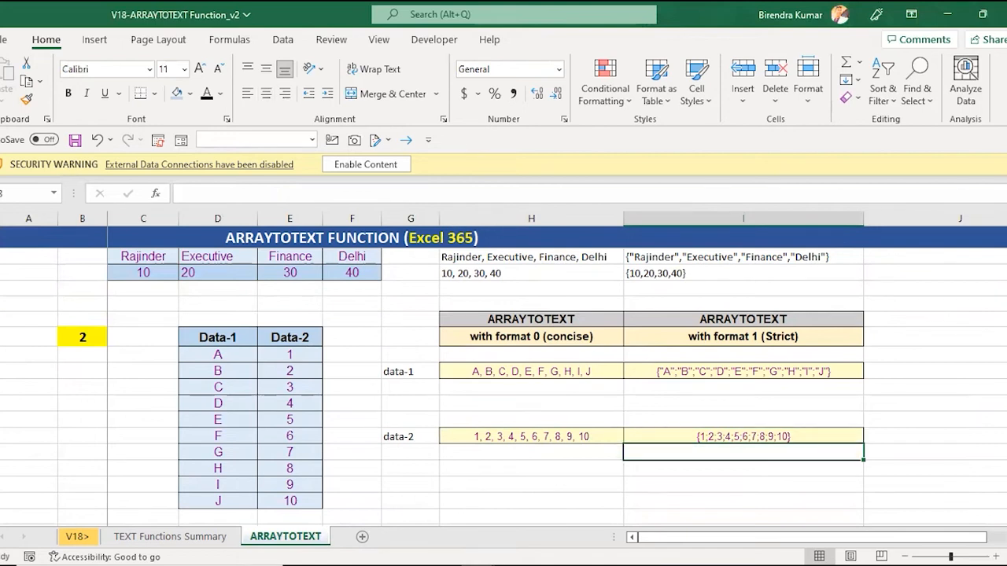
pyautogui.press('Left')
pyautogui.press('Left')
pyautogui.press('Left')
pyautogui.press('Left')
pyautogui.press('Left')
pyautogui.press('Left')
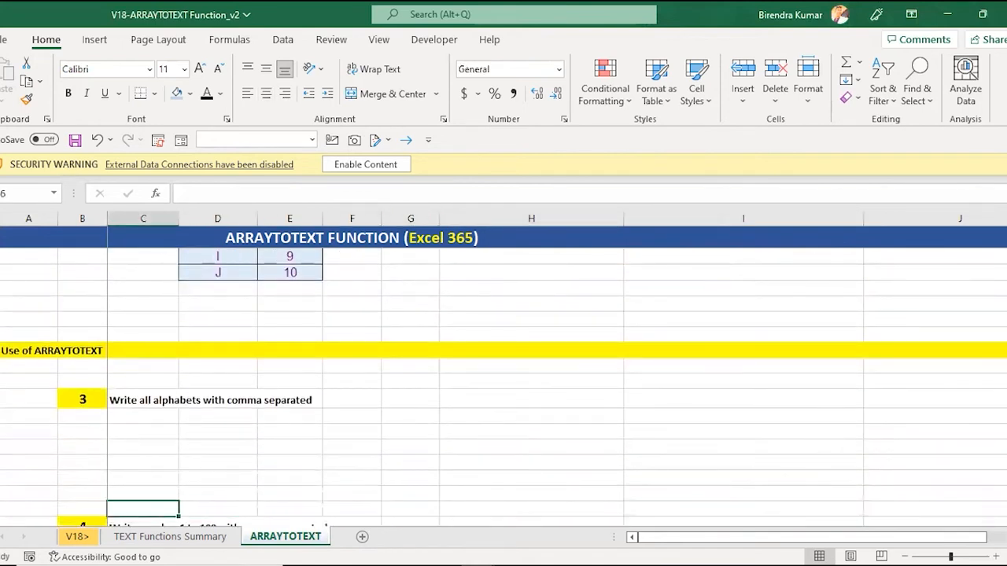
pyautogui.press('Left')
pyautogui.press('Left')
pyautogui.press('Right')
pyautogui.press('Right')
pyautogui.press('Left')
pyautogui.hotkey('ctrl', 'Up')
pyautogui.hotkey('ctrl', 'Up')
pyautogui.hotkey('ctrl', 'Up')
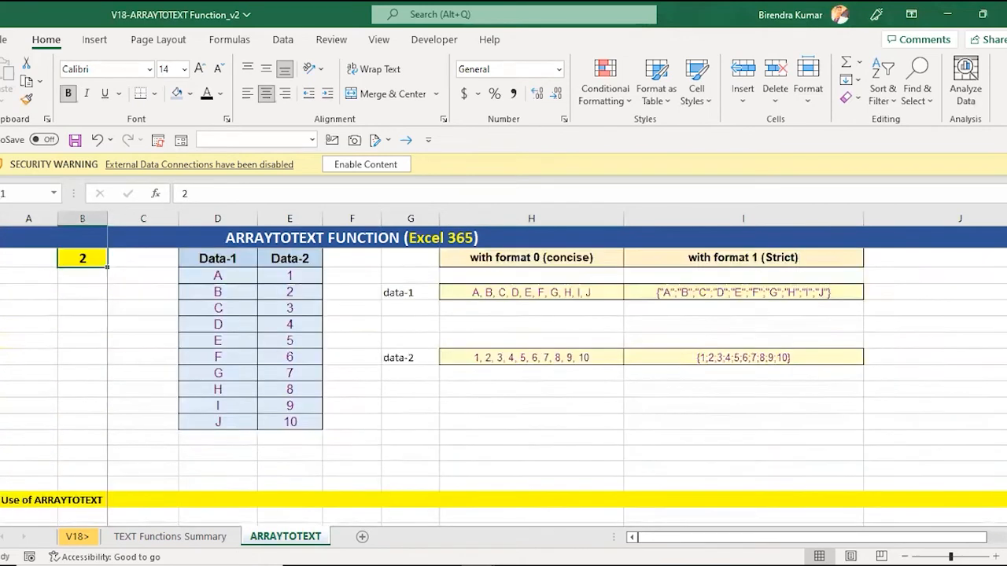
pyautogui.hotkey('ctrl', 'Down')
pyautogui.press('Down')
pyautogui.press('Down')
pyautogui.press('Down')
pyautogui.press('Down')
pyautogui.press('Down')
pyautogui.press('Down')
pyautogui.press('Down')
pyautogui.press('Down')
pyautogui.press('Down')
pyautogui.press('Down')
pyautogui.hotkey('ctrl', 'Up')
pyautogui.hotkey('ctrl', 'Up')
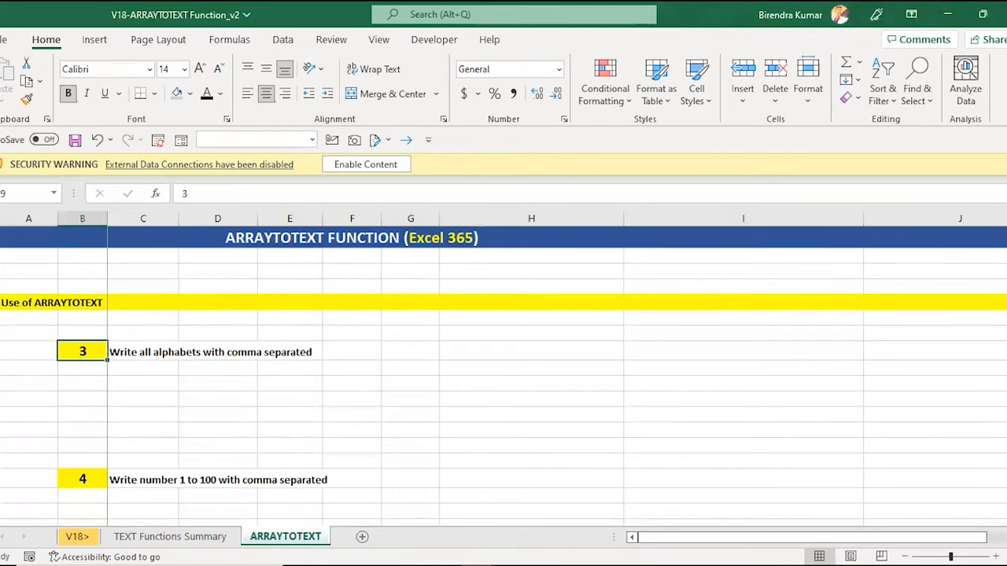
# Under example 3, enter =SEQUENCE(26,1,65,1) in F61 to generate the character codes for the alphabet.
pyautogui.press('Down')
pyautogui.press('Right')
pyautogui.press('Right')
pyautogui.press('Right')
pyautogui.press('Right')
pyautogui.press('Right')
pyautogui.press('Left')
pyautogui.press('Down')
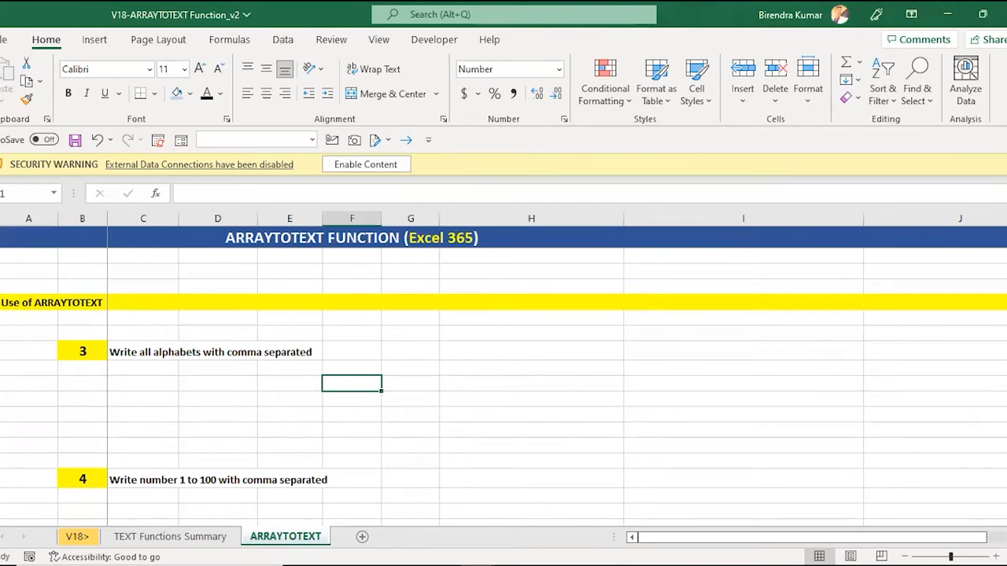
pyautogui.write('=seq')
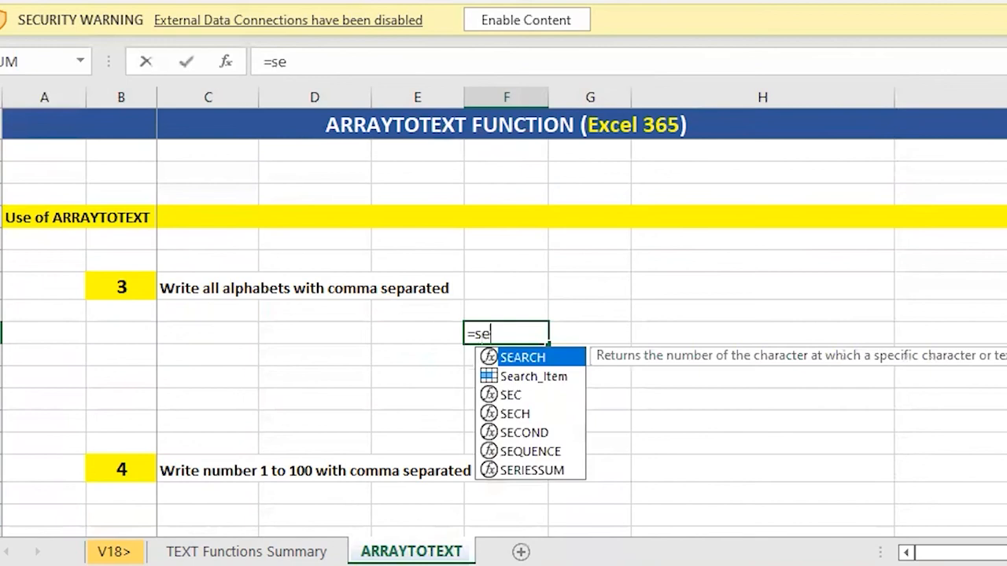
pyautogui.press('Tab')
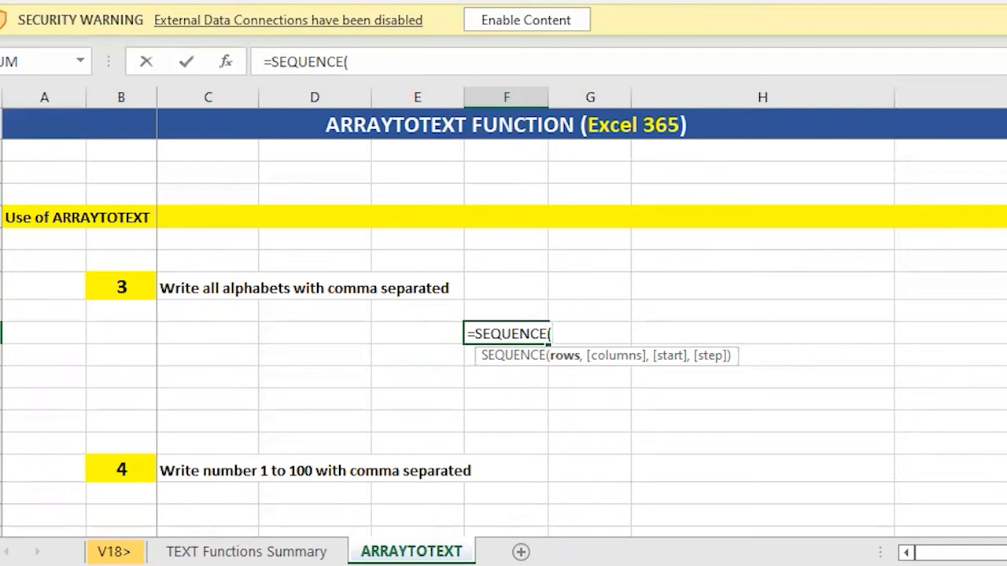
pyautogui.write('26,1')
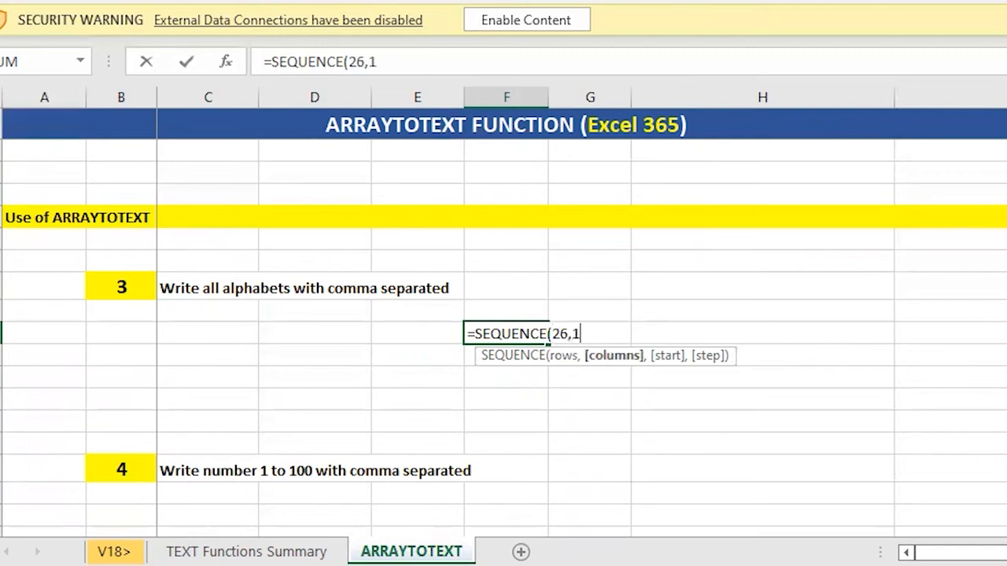
pyautogui.write(',')
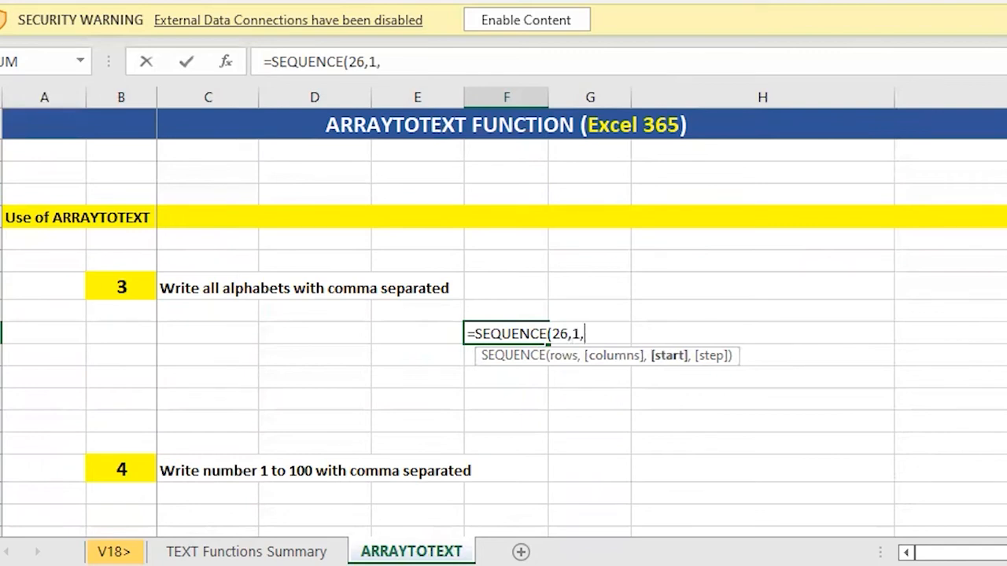
pyautogui.write('65,1')
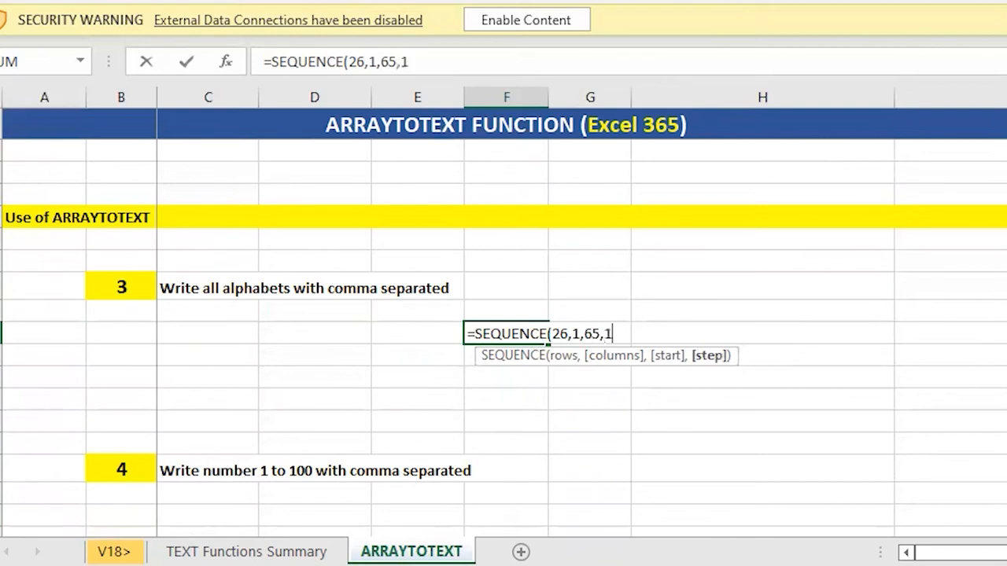
pyautogui.write(')')
pyautogui.press('Return')
pyautogui.press('Up')
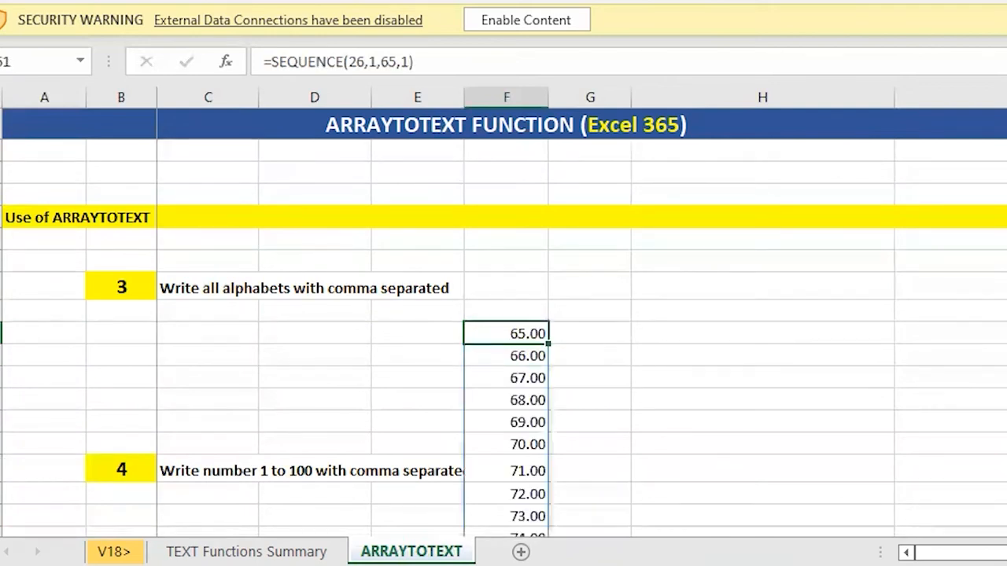
# Examine the spilled SEQUENCE list in column F down to its last rows and return to F61.
pyautogui.hotkey('ctrl', 'Down')
pyautogui.press('Down')
pyautogui.press('Up')
pyautogui.press('Up')
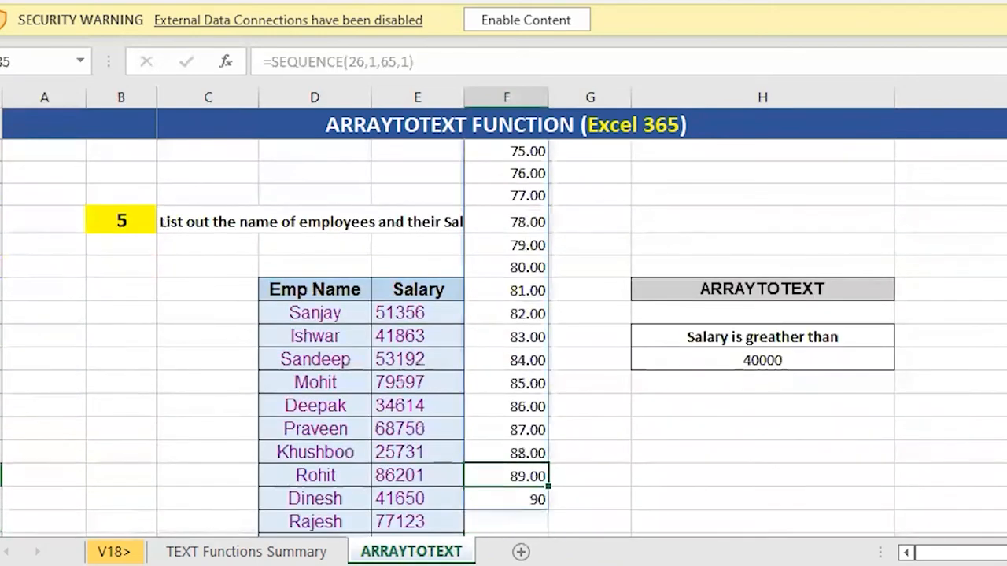
pyautogui.hotkey('ctrl', 'Up')
pyautogui.press('Up')
pyautogui.press('Up')
pyautogui.press('Up')
pyautogui.press('Down')
pyautogui.press('Down')
pyautogui.press('Down')
# Wrap the F61 formula in CHAR as =CHAR(SEQUENCE(26,1,65,1)) to turn the codes into letters, and check the spilled list to its end.
pyautogui.press('F2')
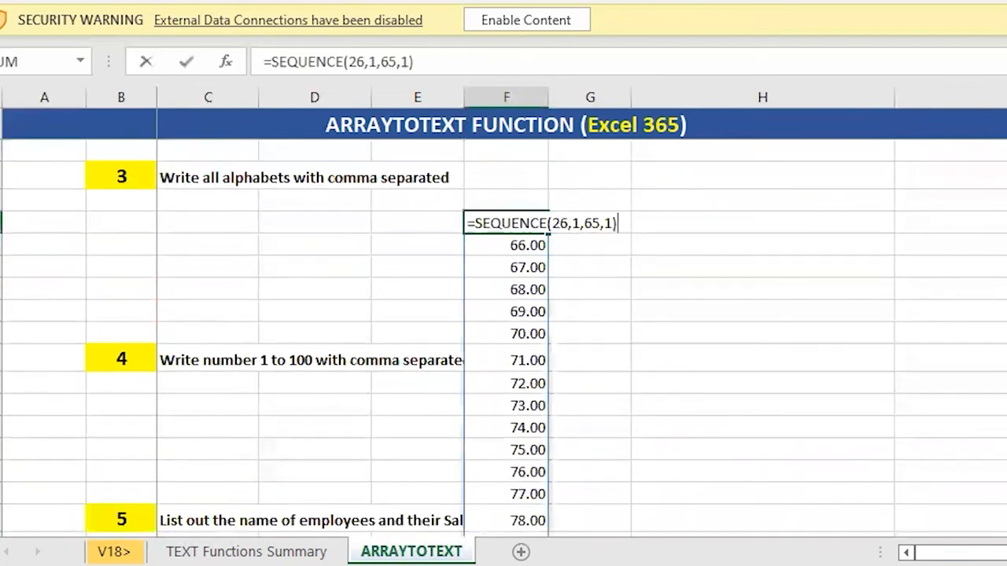
pyautogui.press('Left')
pyautogui.press('Left')
pyautogui.press('Left')
pyautogui.press('Left')
pyautogui.press('Left')
pyautogui.press('Left')
pyautogui.press('Left')
pyautogui.press('Left')
pyautogui.press('Left')
pyautogui.press('Left')
pyautogui.press('Left')
pyautogui.press('Left')
pyautogui.press('Left')
pyautogui.press('Left')
pyautogui.press('Left')
pyautogui.press('Left')
pyautogui.press('Left')
pyautogui.press('Left')
pyautogui.press('Left')
pyautogui.press('Left')
pyautogui.press('Right')
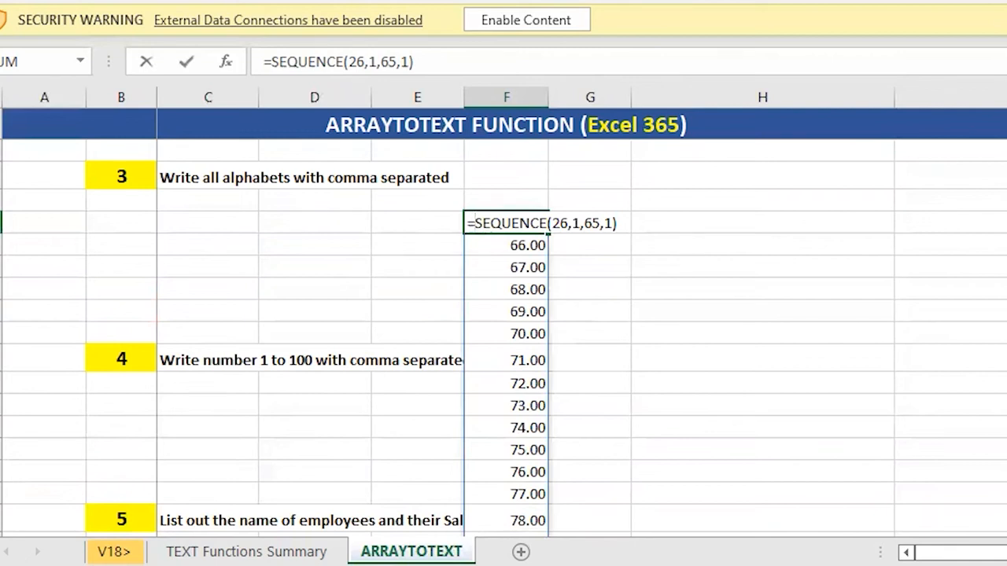
pyautogui.write('char')
pyautogui.press('Tab')
pyautogui.press('Right')
pyautogui.press('Right')
pyautogui.press('Right')
pyautogui.press('Right')
pyautogui.press('Right')
pyautogui.press('Right')
pyautogui.press('Right')
pyautogui.press('Right')
pyautogui.press('Right')
pyautogui.press('Right')
pyautogui.press('Right')
pyautogui.press('Right')
pyautogui.press('Right')
pyautogui.press('Right')
pyautogui.press('Right')
pyautogui.press('Right')
pyautogui.press('Right')
pyautogui.press('Right')
pyautogui.press('Right')
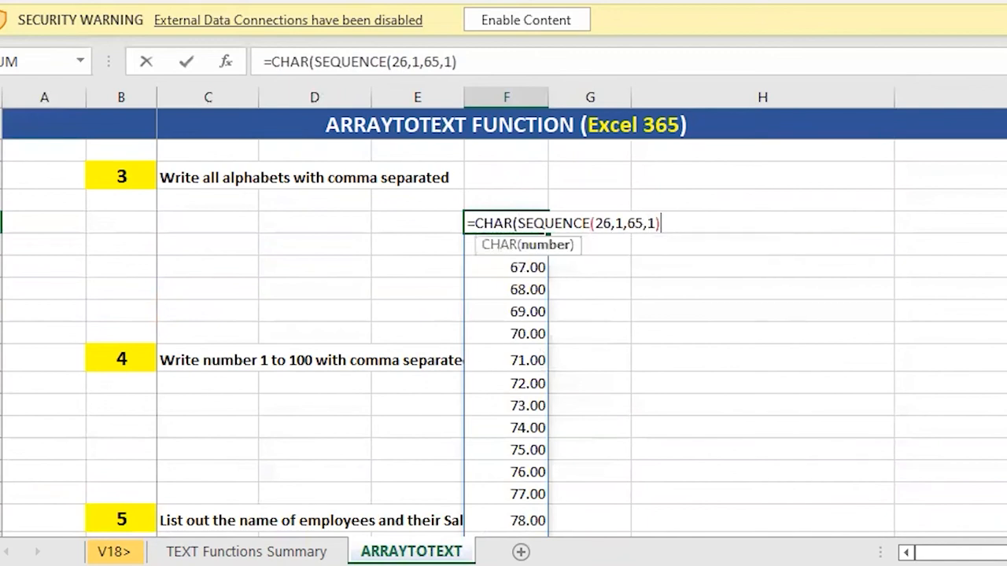
pyautogui.write(')')
pyautogui.hotkey('ctrl', 'Return')
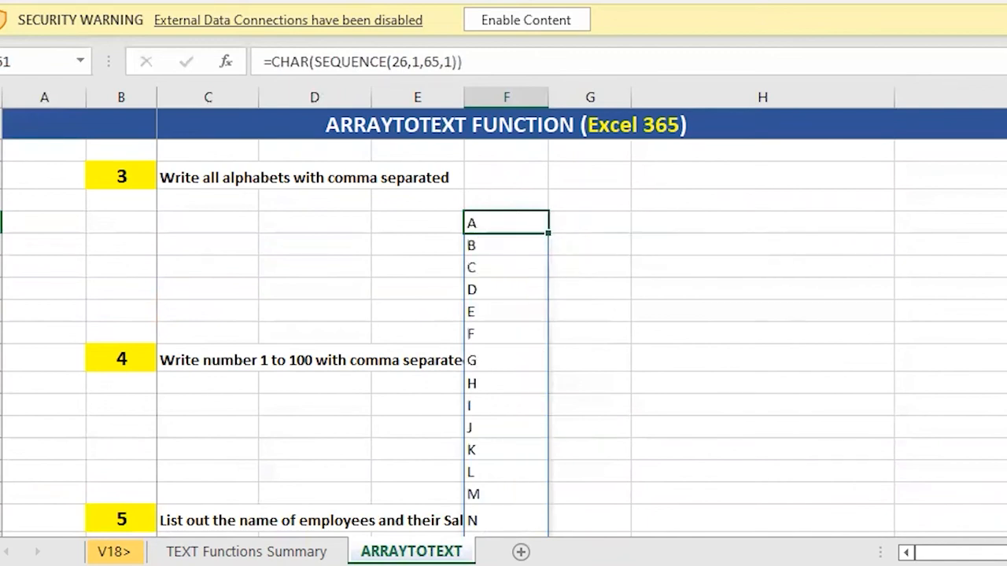
pyautogui.press('Down')
pyautogui.press('Down')
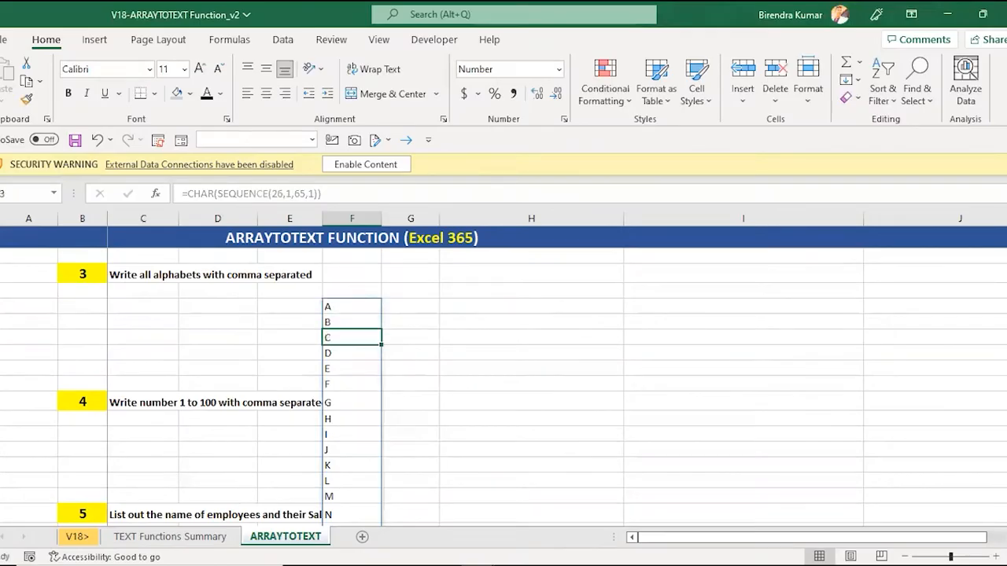
pyautogui.hotkey('ctrl', 'Down')
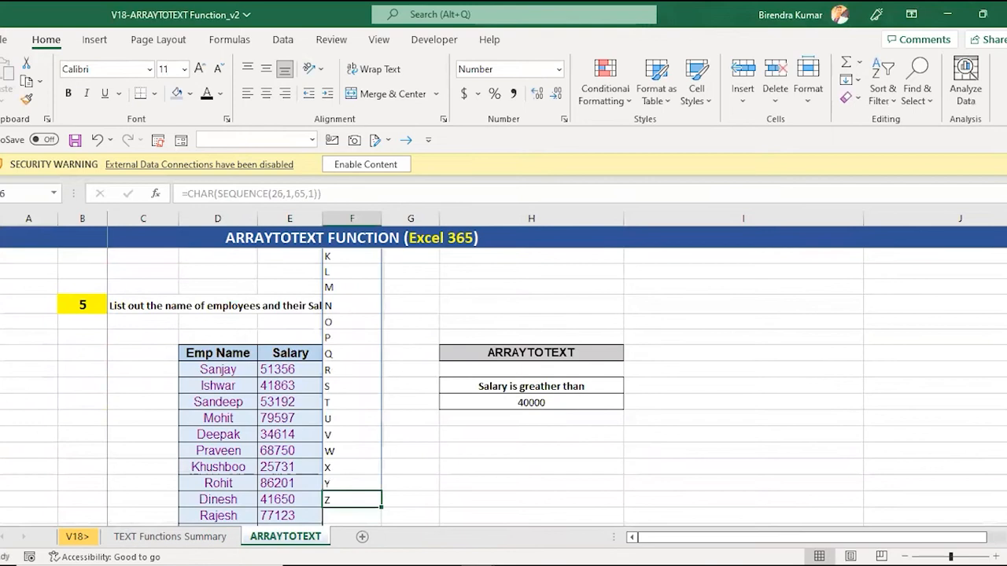
pyautogui.hotkey('ctrl', 'Up')
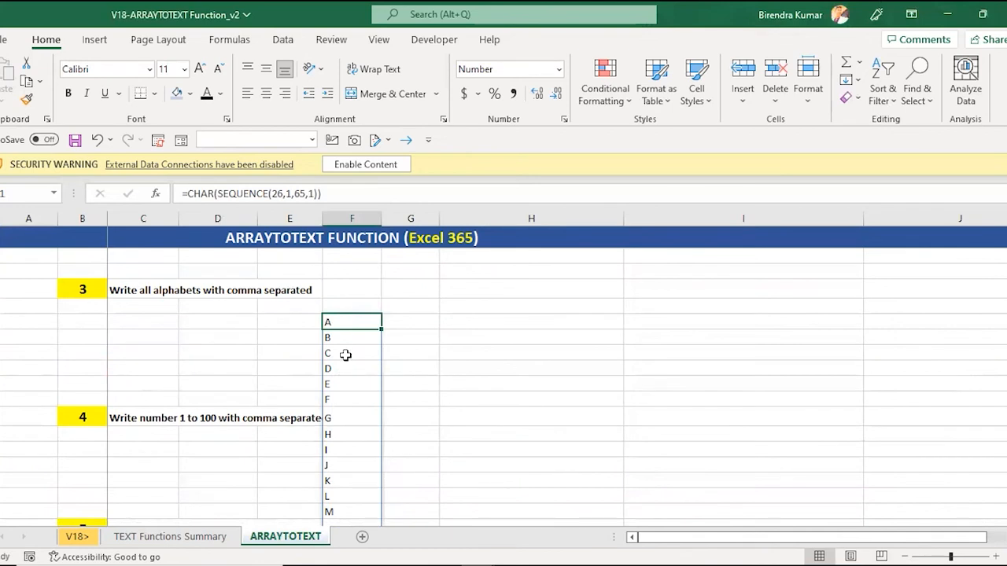
# Wrap the F61 formula in ARRAYTOTEXT as =ARRAYTOTEXT(CHAR(SEQUENCE(26,1,65,1))) to write all alphabet letters in one comma-separated cell.
pyautogui.press('F2')
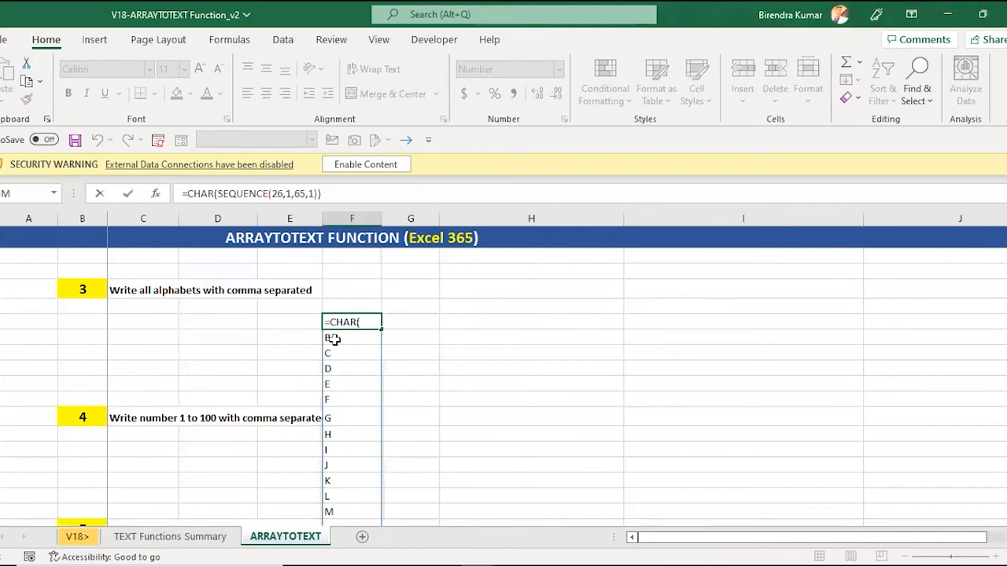
pyautogui.write('arr')
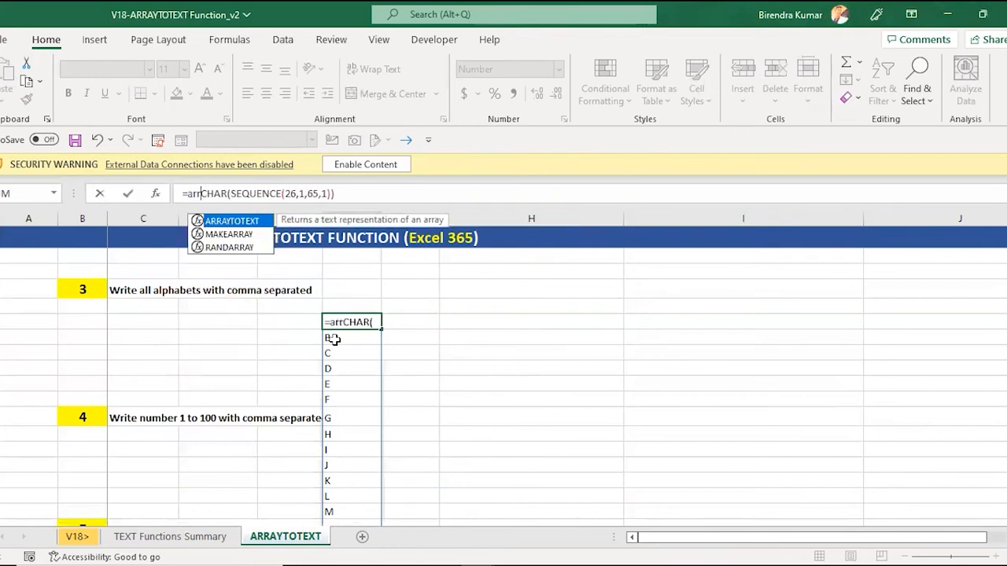
pyautogui.press('Tab')
pyautogui.click(425, 194)
pyautogui.write(')')
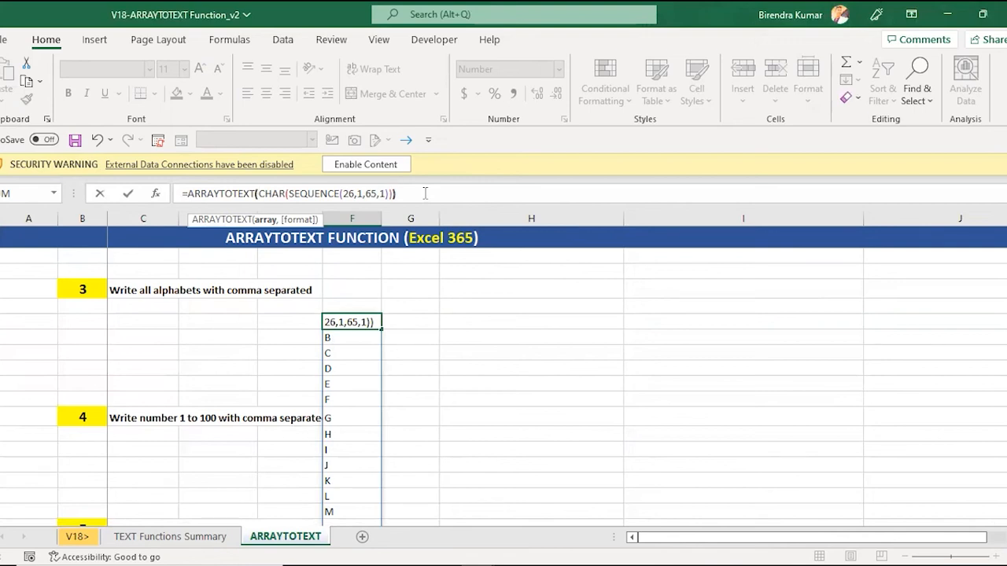
pyautogui.press('Return')
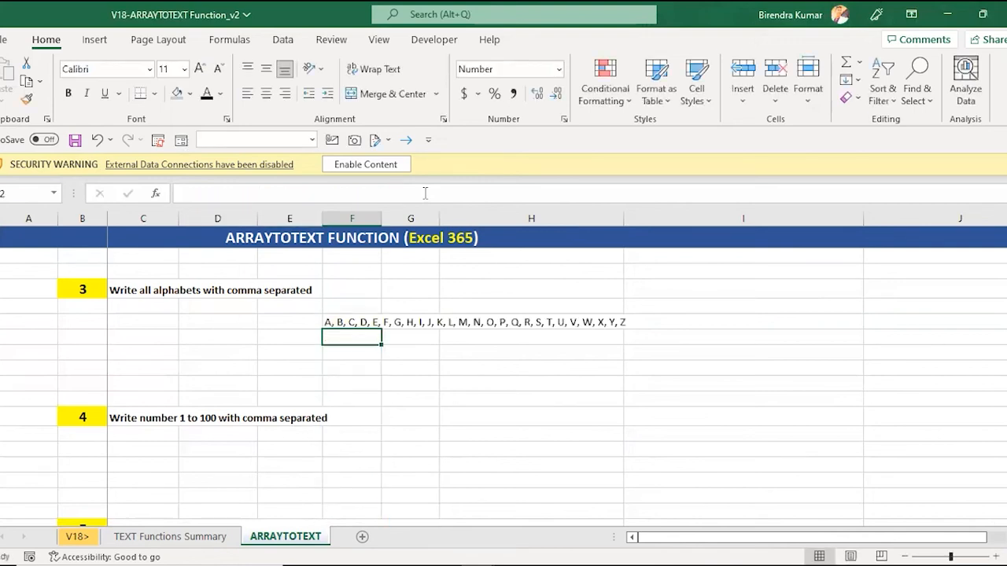
pyautogui.press('Up')
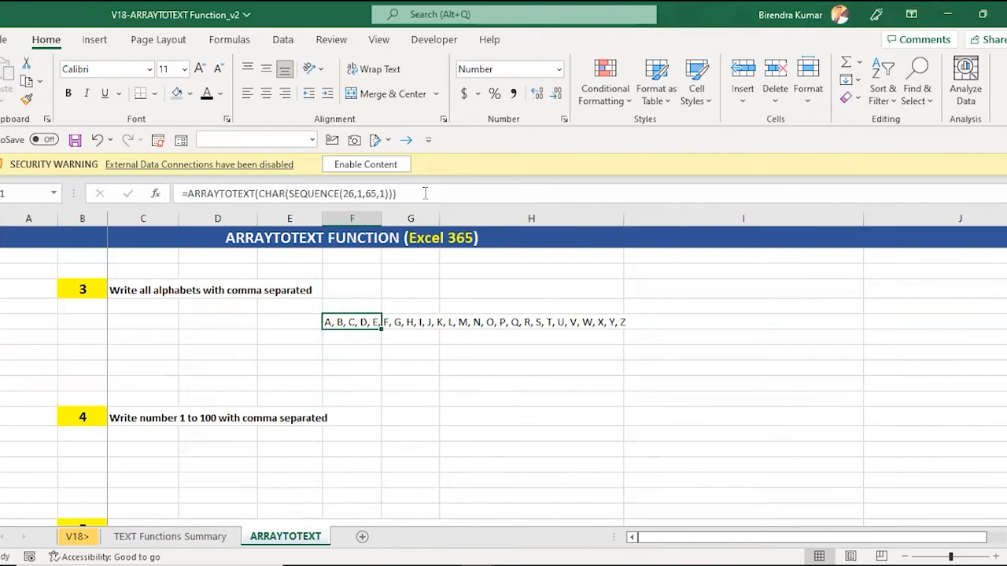
# Under example 4, enter =SEQUENCE(100,1,1,1) in F69 to generate the numbers 1 to 100.
pyautogui.press('Down')
pyautogui.press('Up')
pyautogui.press('Down')
pyautogui.press('Down')
pyautogui.press('Down')
pyautogui.press('Down')
pyautogui.press('Down')
pyautogui.press('Down')
pyautogui.press('Down')
pyautogui.press('Down')
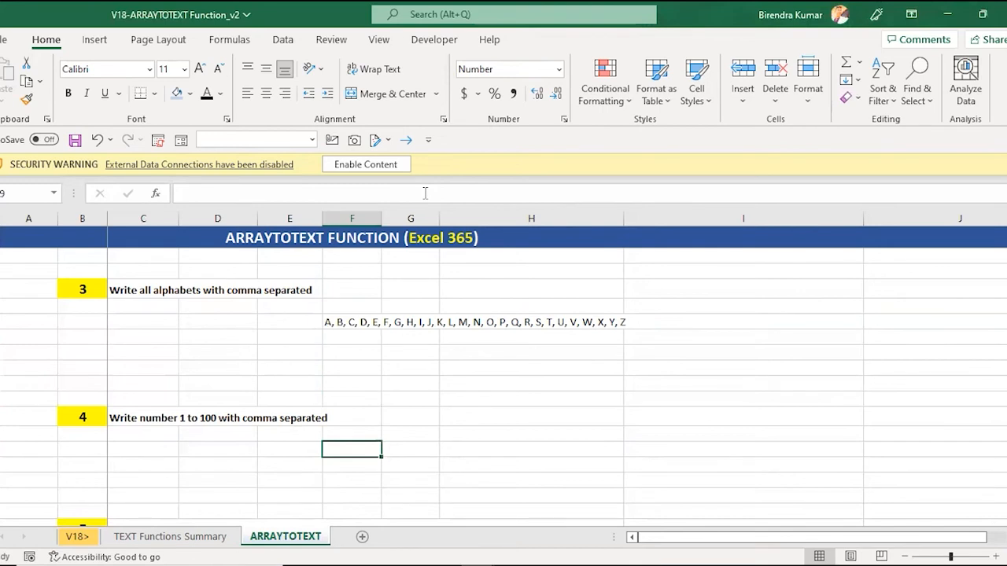
pyautogui.write('=se')
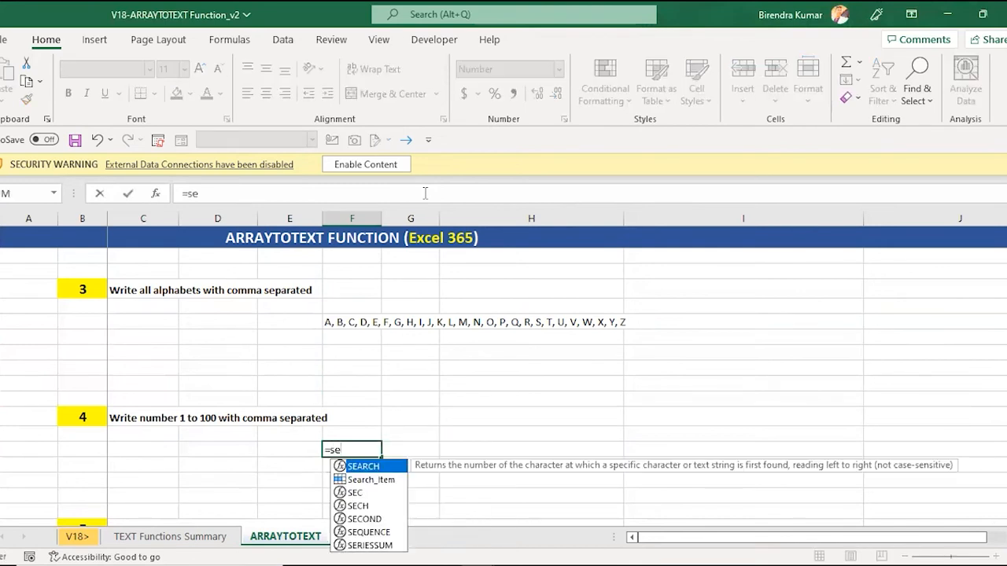
pyautogui.write('q')
pyautogui.press('Tab')
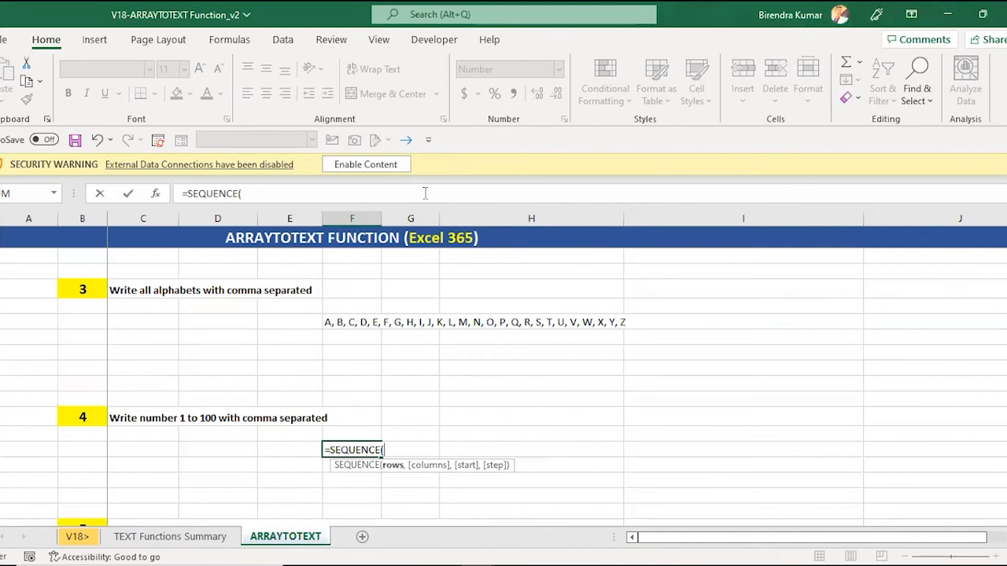
pyautogui.write('100,')
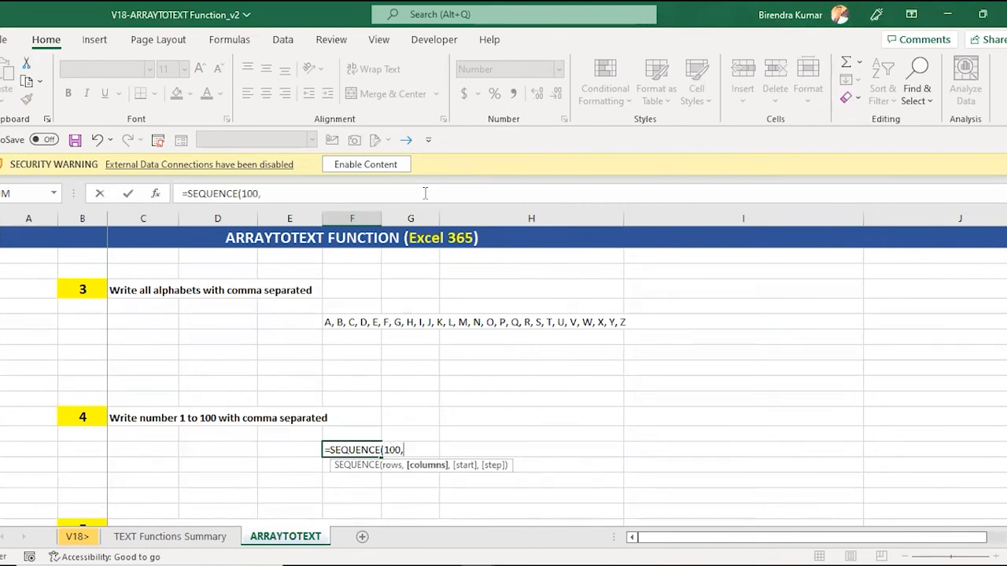
pyautogui.write('1,')
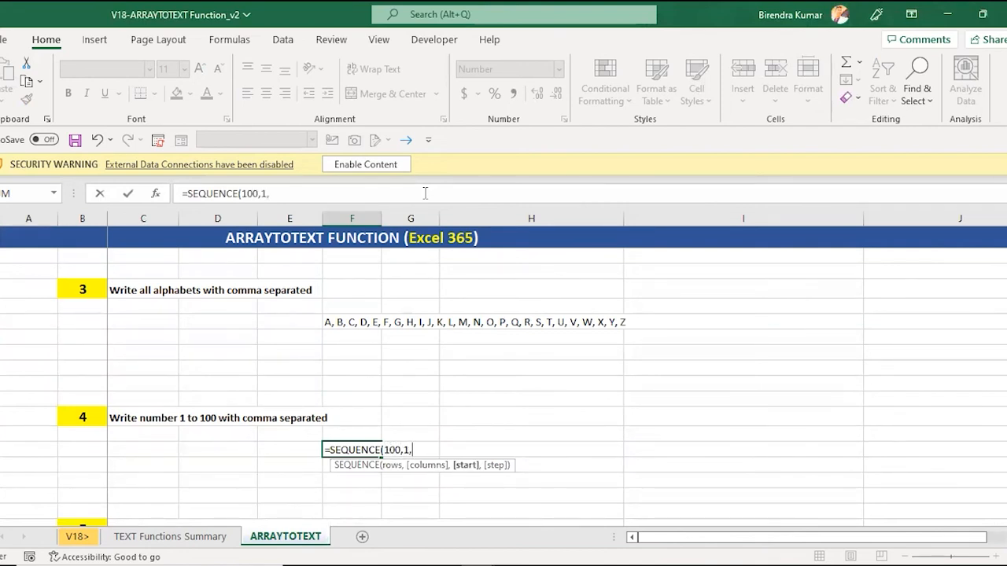
pyautogui.write('1,')
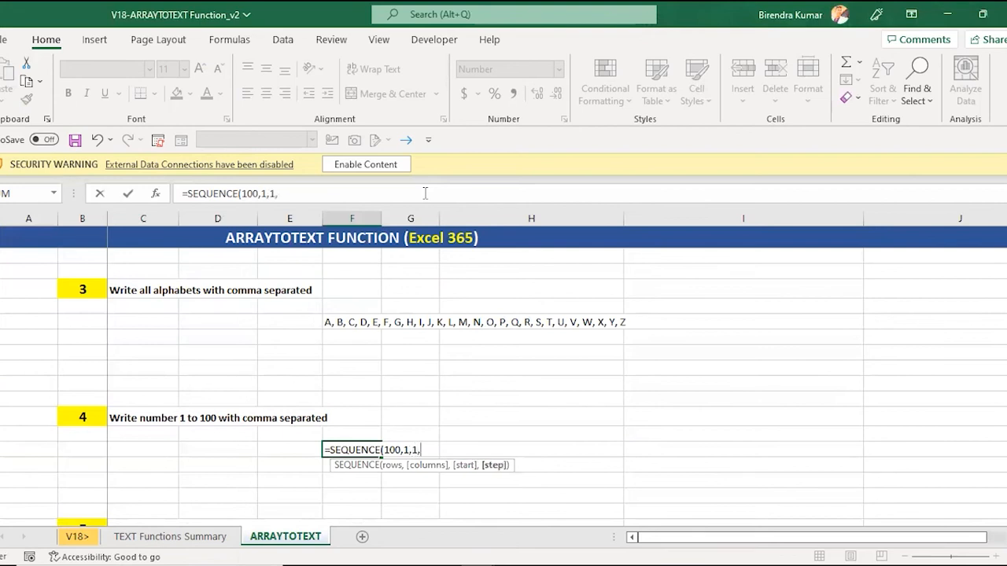
pyautogui.write('1)')
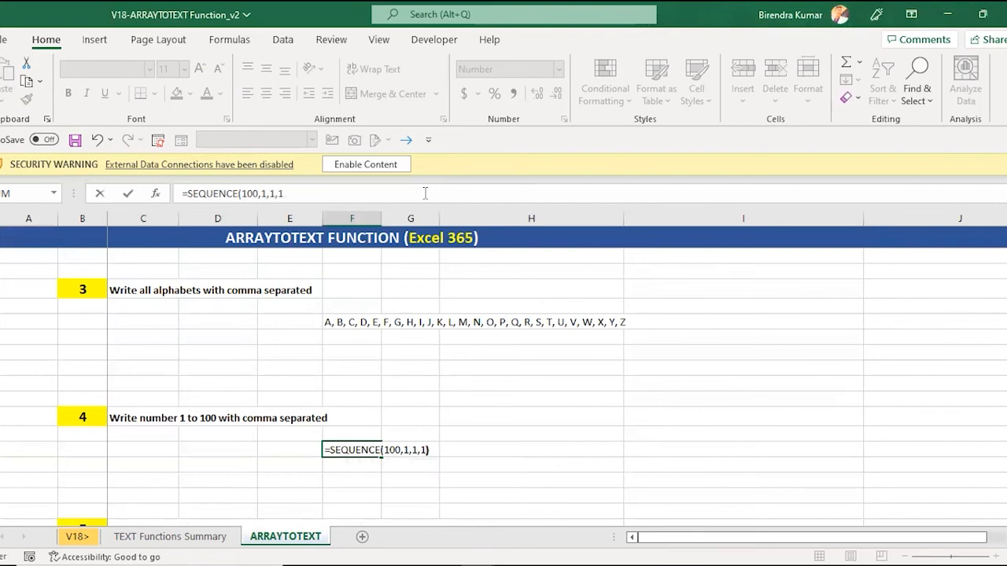
pyautogui.press('Return')
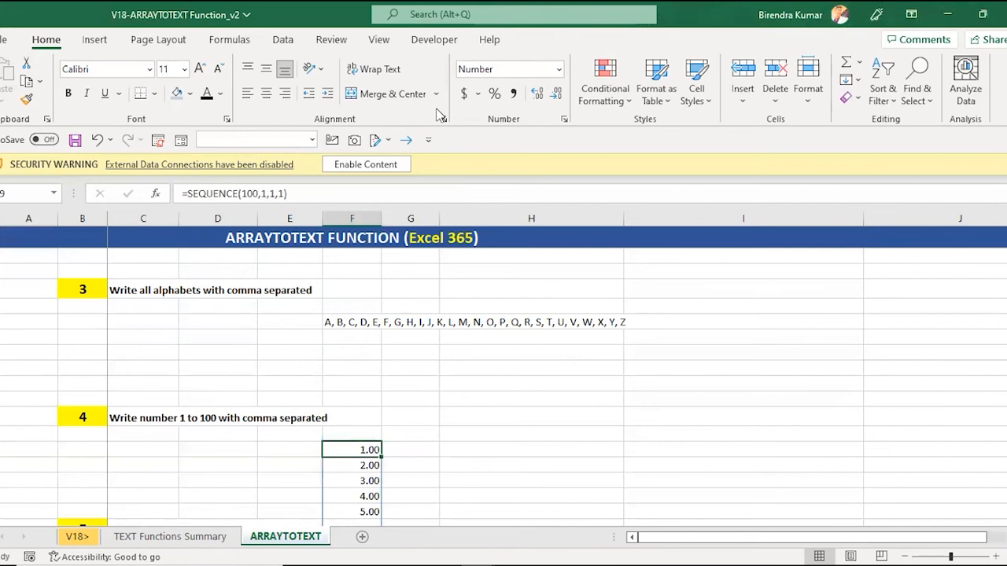
# Wrap the F69 formula in ARRAYTOTEXT with concise format as =ARRAYTOTEXT(SEQUENCE(100,1,1,1),0) to list the numbers comma-separated in one cell.
pyautogui.hotkey('ctrl', 'Down')
pyautogui.hotkey('ctrl', 'Up')
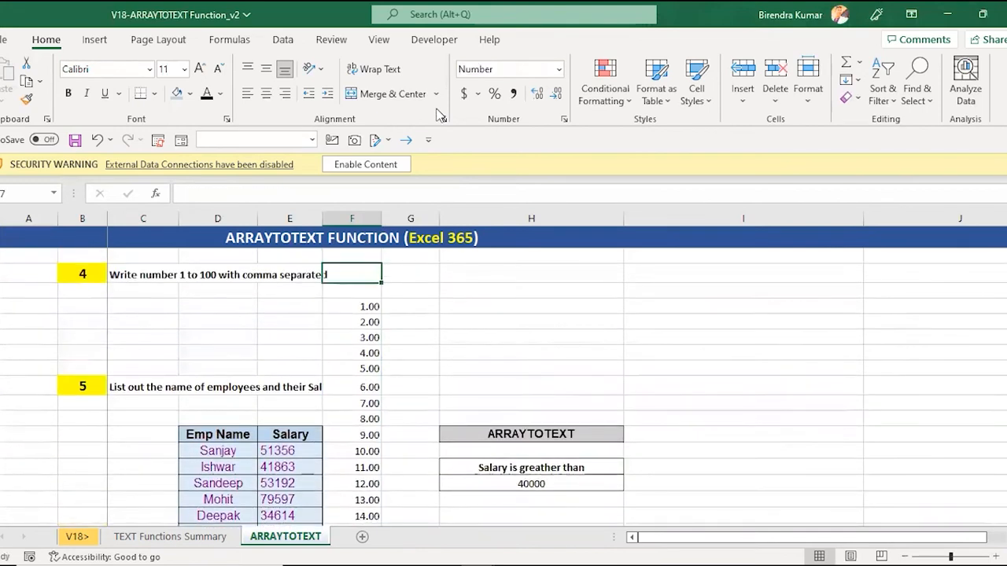
pyautogui.click(187, 194)
pyautogui.write('ARRAYTOTEXT(SEQUENCE(100,1,1,1')
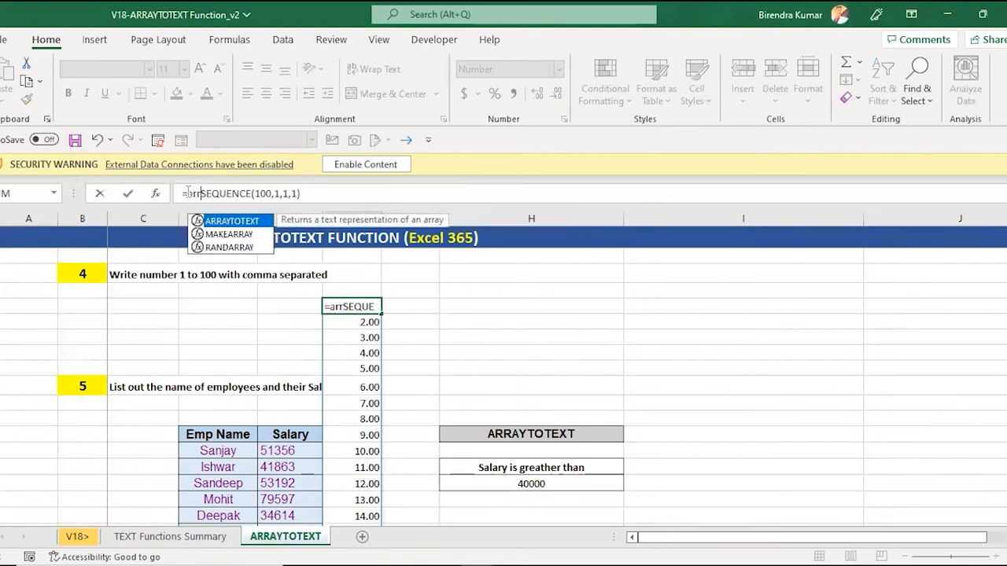
pyautogui.click(395, 192)
pyautogui.write(',0)')
pyautogui.press('Return')
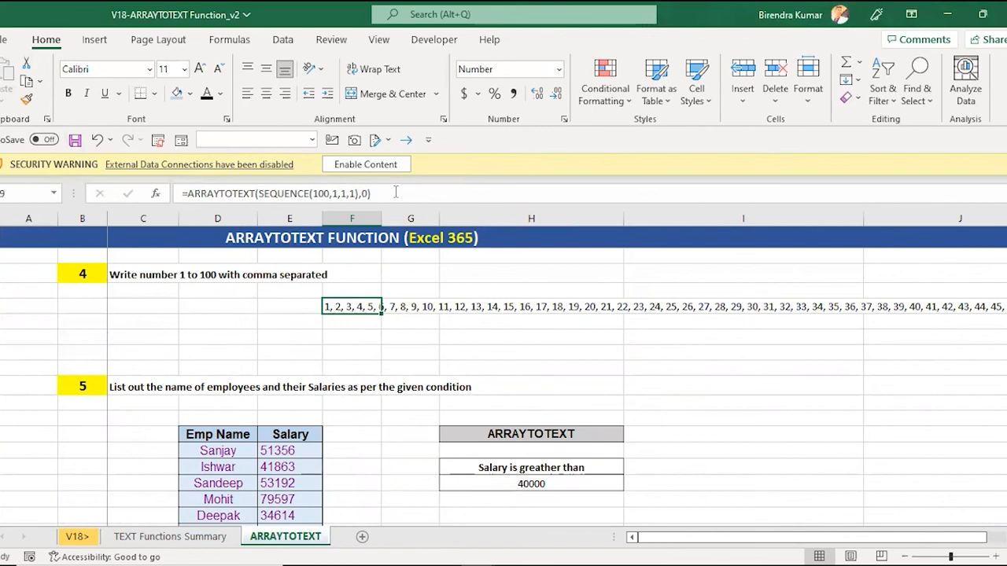
# Examine the employee name and salary table of example 5 down to its last row.
pyautogui.press('Down')
pyautogui.press('Down')
pyautogui.press('Down')
pyautogui.press('Down')
pyautogui.press('Down')
pyautogui.press('Down')
pyautogui.press('Down')
pyautogui.press('Down')
pyautogui.press('Down')
pyautogui.press('Down')
pyautogui.press('Down')
pyautogui.press('Down')
pyautogui.press('Down')
pyautogui.press('Down')
pyautogui.press('Down')
pyautogui.press('Down')
pyautogui.press('Down')
pyautogui.press('Down')
pyautogui.press('Down')
pyautogui.press('Down')
pyautogui.press('Left')
pyautogui.press('Up')
pyautogui.press('Up')
pyautogui.press('Up')
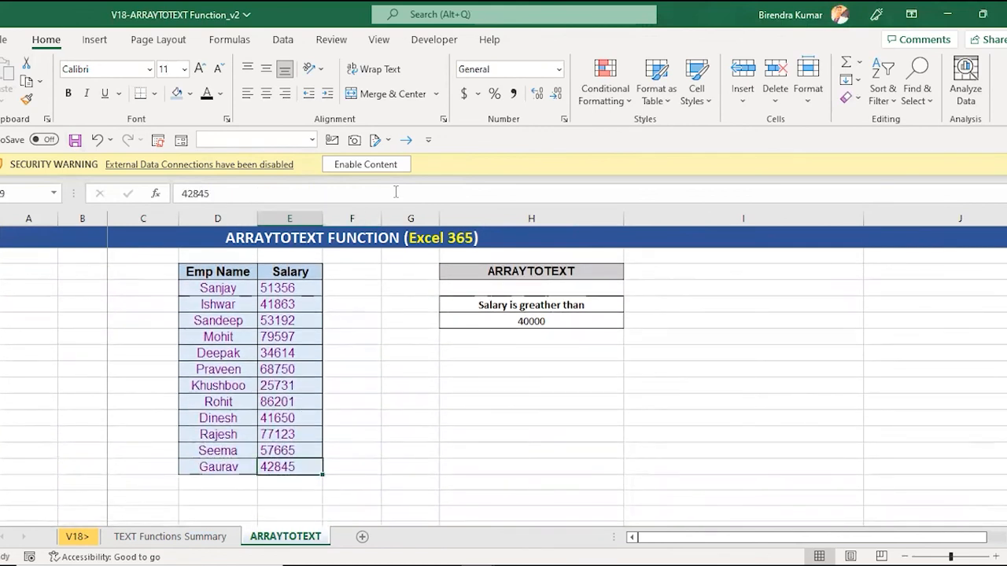
pyautogui.hotkey('ctrl', 'Up')
pyautogui.press('Left')
pyautogui.press('Down')
pyautogui.hotkey('ctrl', 'shift', 'Down')
pyautogui.press('Right')
pyautogui.hotkey('ctrl', 'shift', 'Down')
# In H83, below the salary criterion, begin a FILTER formula with the employee names and salaries D78:E89 as its array.
pyautogui.press('Right')
pyautogui.press('Right')
pyautogui.press('Right')
pyautogui.press('Down')
pyautogui.press('Down')
pyautogui.press('Down')
pyautogui.press('Down')
pyautogui.press('Down')
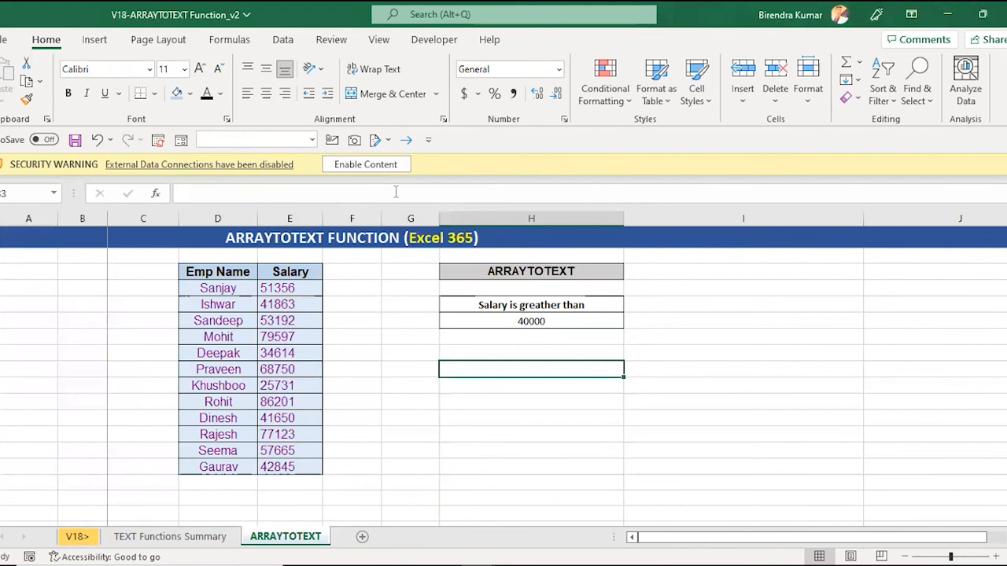
pyautogui.write('=')
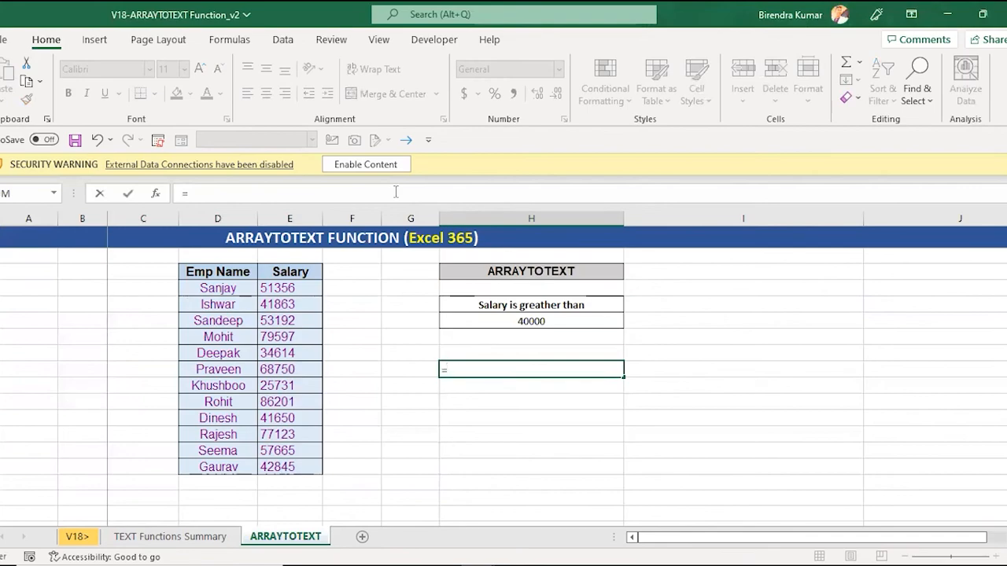
pyautogui.write('fil')
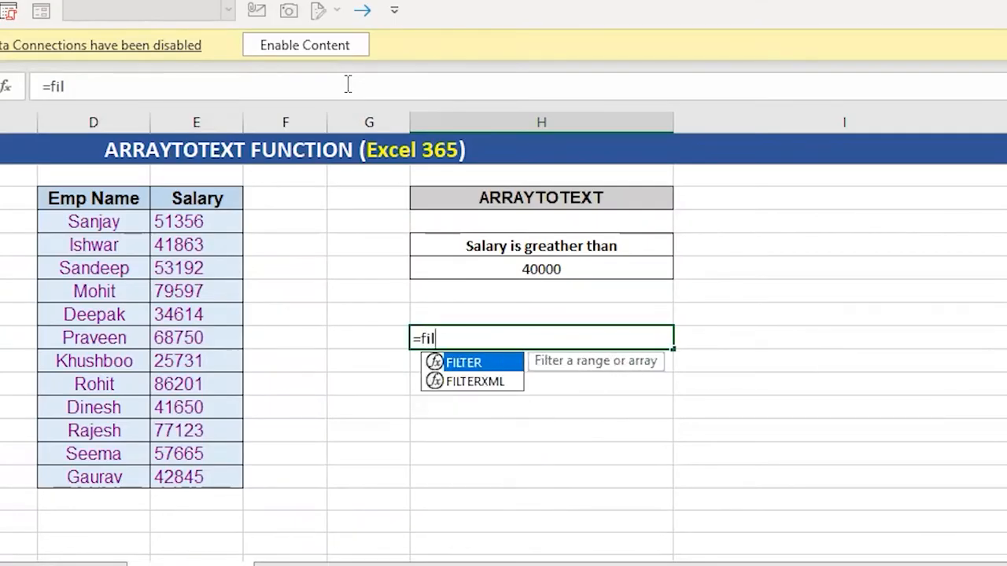
pyautogui.press('Tab')
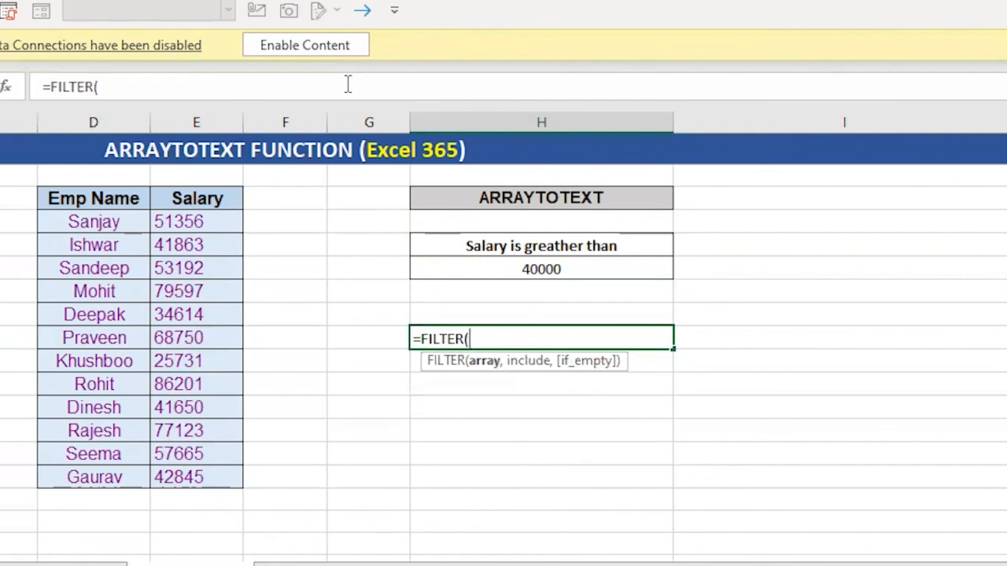
pyautogui.press('Left')
pyautogui.press('Left')
pyautogui.press('Left')
pyautogui.press('Left')
pyautogui.press('Up')
pyautogui.press('Up')
pyautogui.press('Up')
pyautogui.press('Up')
pyautogui.press('Up')
pyautogui.hotkey('ctrl', 'shift', 'Right')
pyautogui.hotkey('ctrl', 'shift', 'Down')
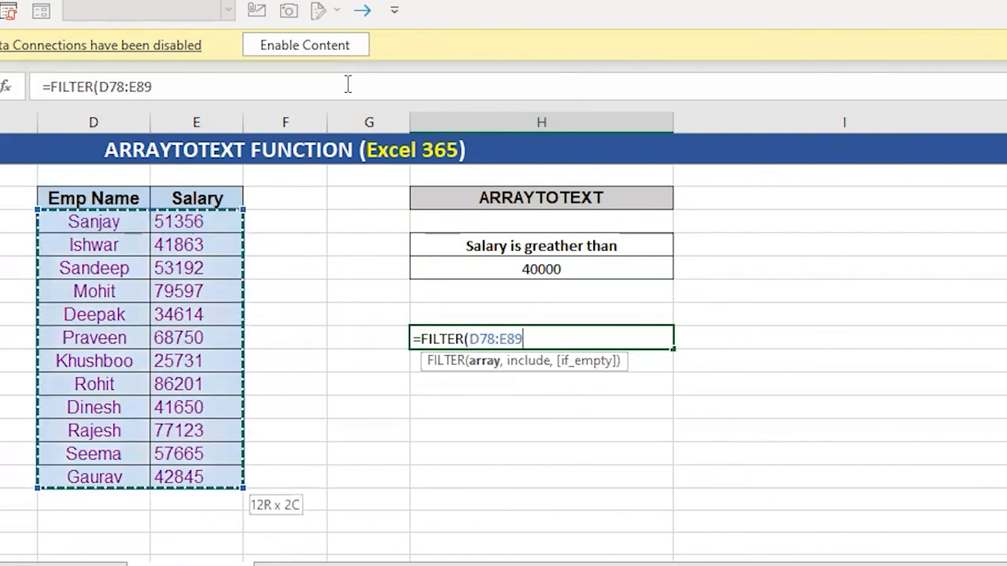
# Complete the H83 formula with the salary condition E78:E89>H80, giving =FILTER(D78:E89,E78:E89>H80).
pyautogui.write(',')
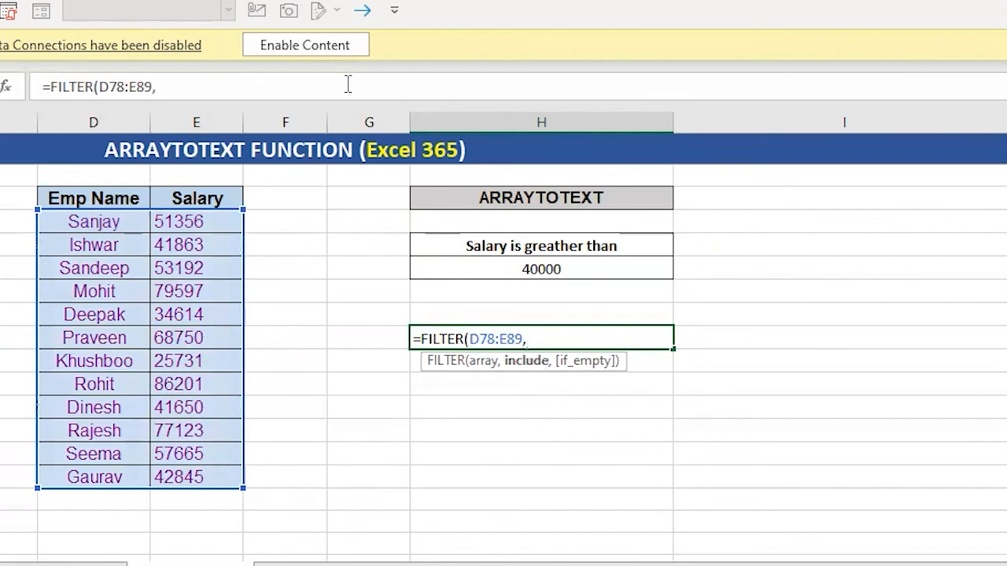
pyautogui.press('Left')
pyautogui.press('Left')
pyautogui.press('Left')
pyautogui.press('Up')
pyautogui.press('Up')
pyautogui.press('Up')
pyautogui.press('Up')
pyautogui.press('Up')
pyautogui.press('Up')
pyautogui.press('Down')
pyautogui.hotkey('ctrl', 'shift', 'Down')
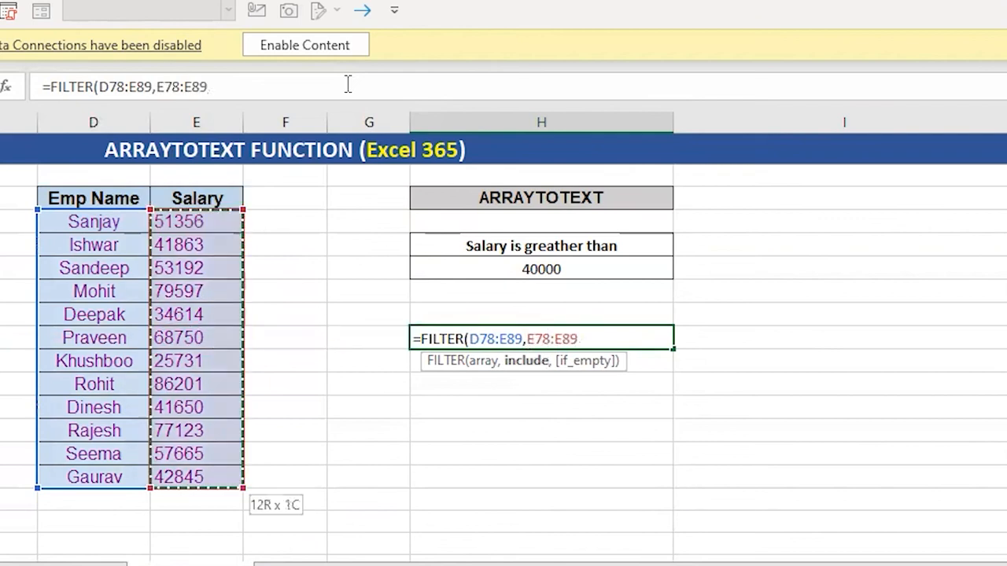
pyautogui.write('>')
pyautogui.press('Up')
pyautogui.press('Up')
pyautogui.press('Up')
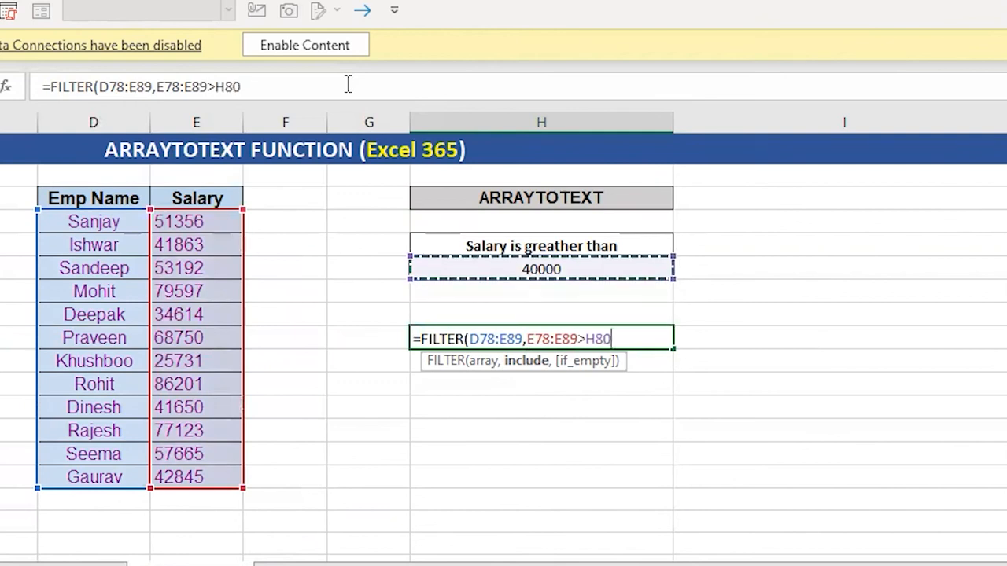
pyautogui.write(')')
pyautogui.press('Return')
# Examine the filtered names and salaries spilled from H83 down to the last row and return to H83.
pyautogui.press('Down')
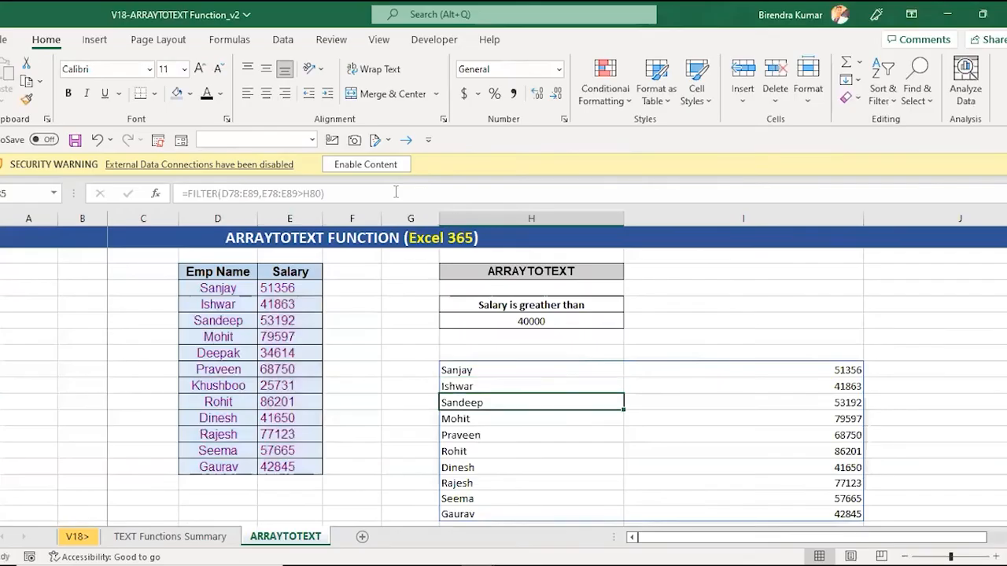
pyautogui.hotkey('ctrl', 'Down')
pyautogui.press('Down')
pyautogui.press('Up')
pyautogui.press('Up')
pyautogui.hotkey('ctrl', 'Up')
pyautogui.hotkey('ctrl', 'shift', 'Down')
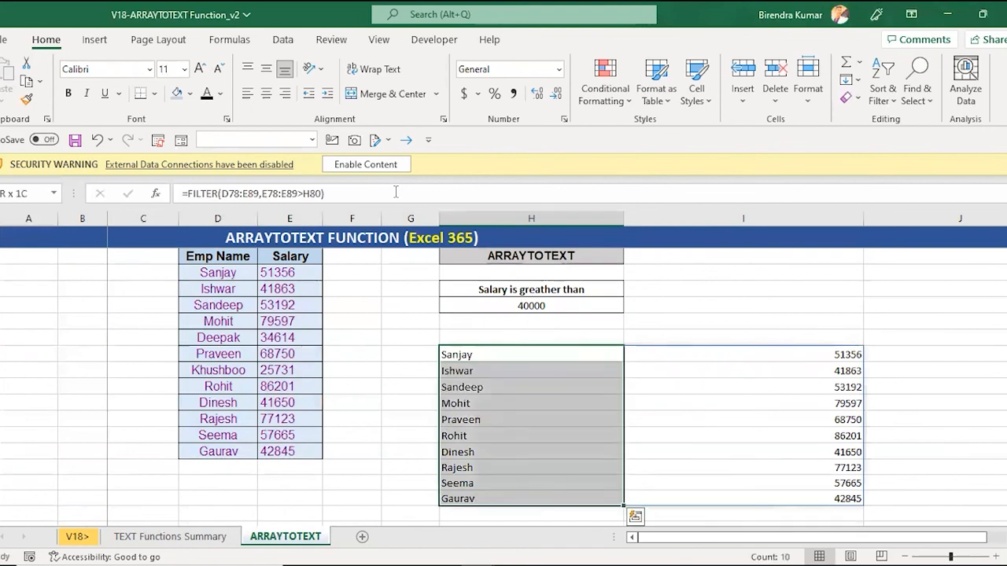
pyautogui.hotkey('shift', 'Right')
pyautogui.press('Down')
pyautogui.press('Up')
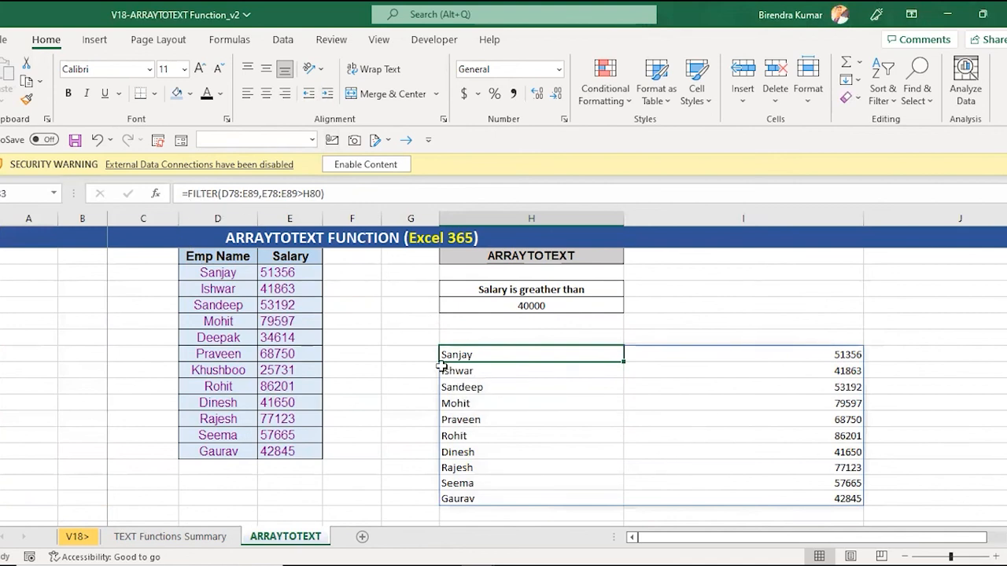
# Wrap the H83 formula in ARRAYTOTEXT as =ARRAYTOTEXT(FILTER(D78:E89,E78:E89>H80)) to list the filtered names and salaries in one cell.
pyautogui.click(189, 191)
pyautogui.write('arr')
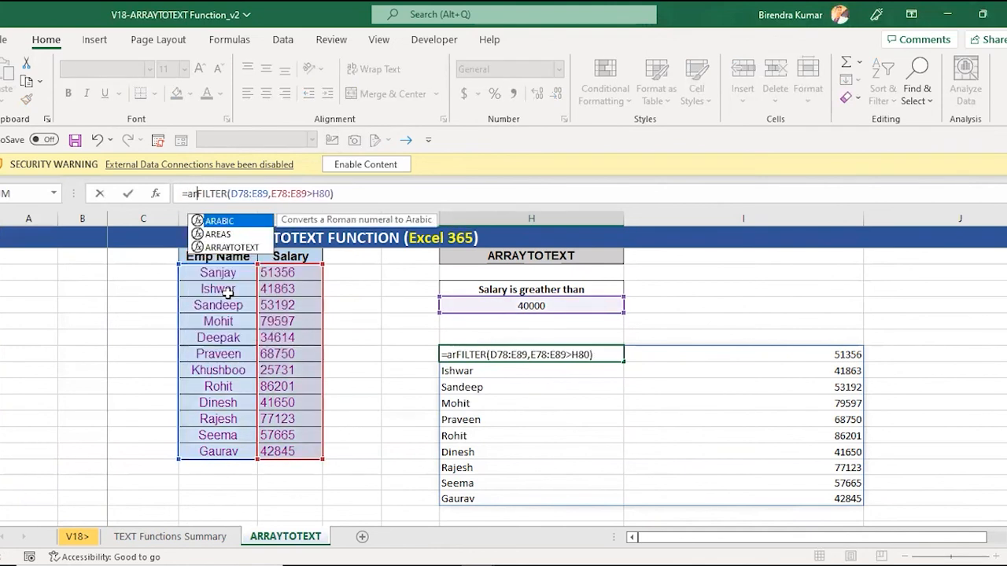
pyautogui.press('Tab')
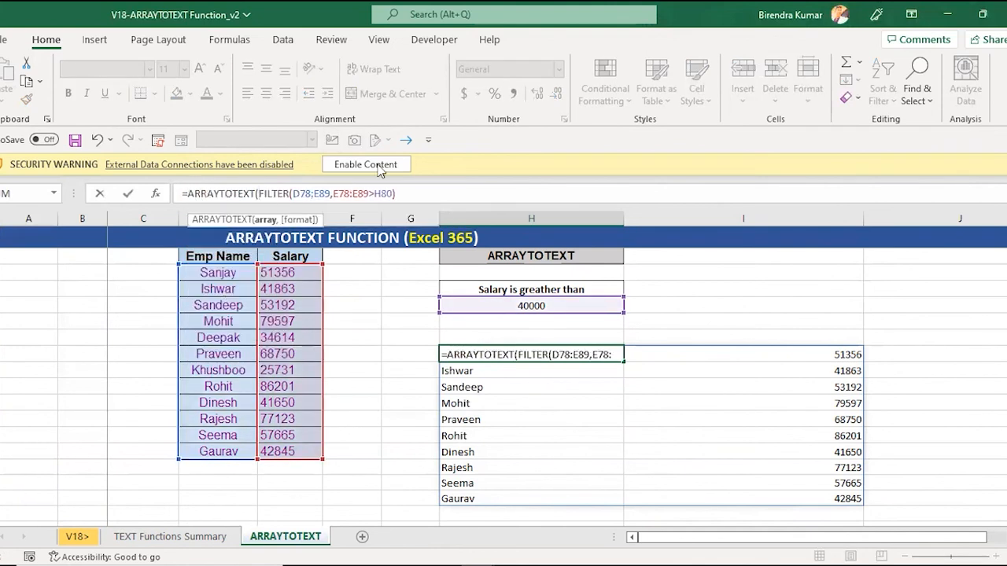
pyautogui.click(445, 199)
pyautogui.write(')')
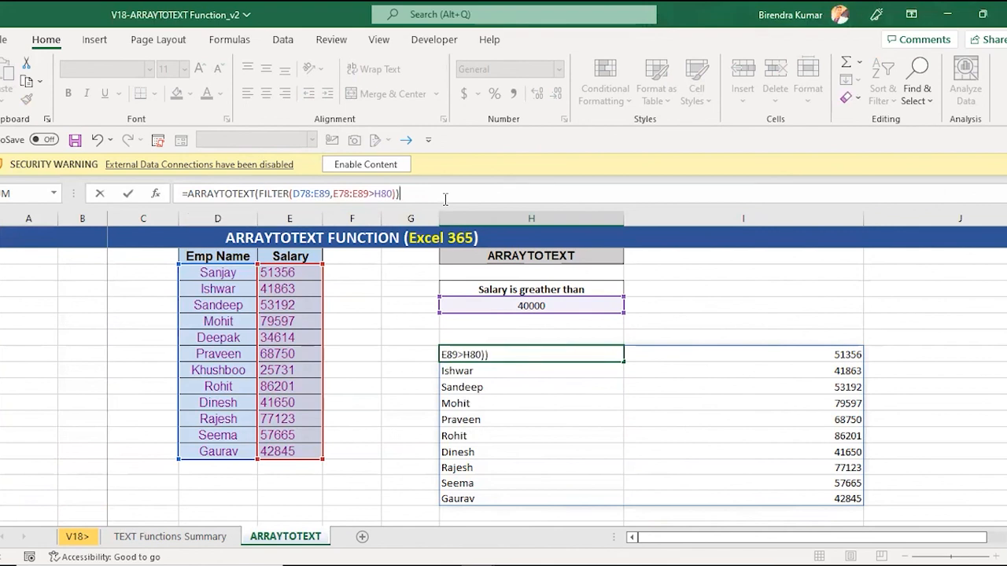
pyautogui.press('Return')
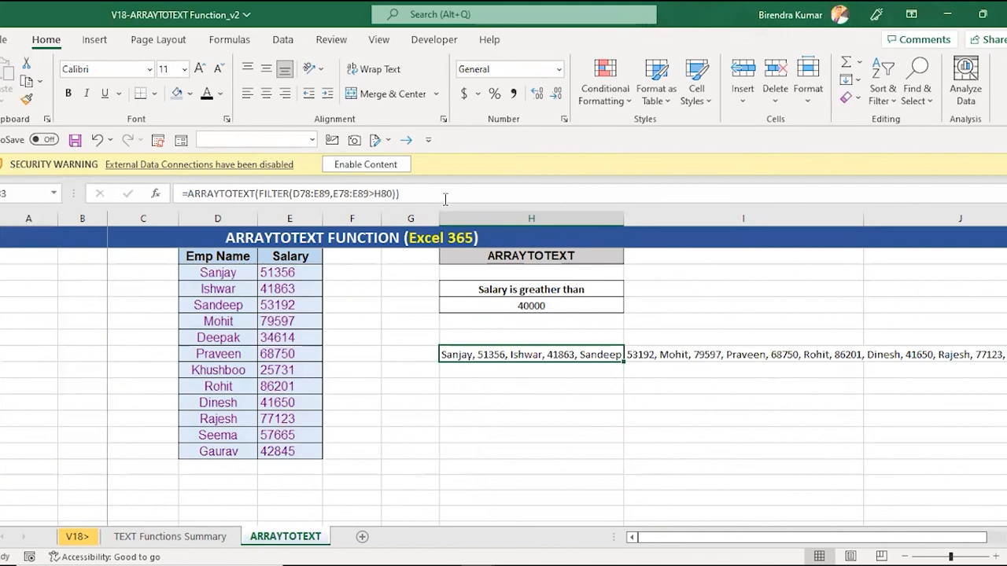
# Set the minimum salary criterion in H80 to 50000 and check the comma-separated list in H83.
pyautogui.press('Up')
pyautogui.press('Up')
pyautogui.press('Up')
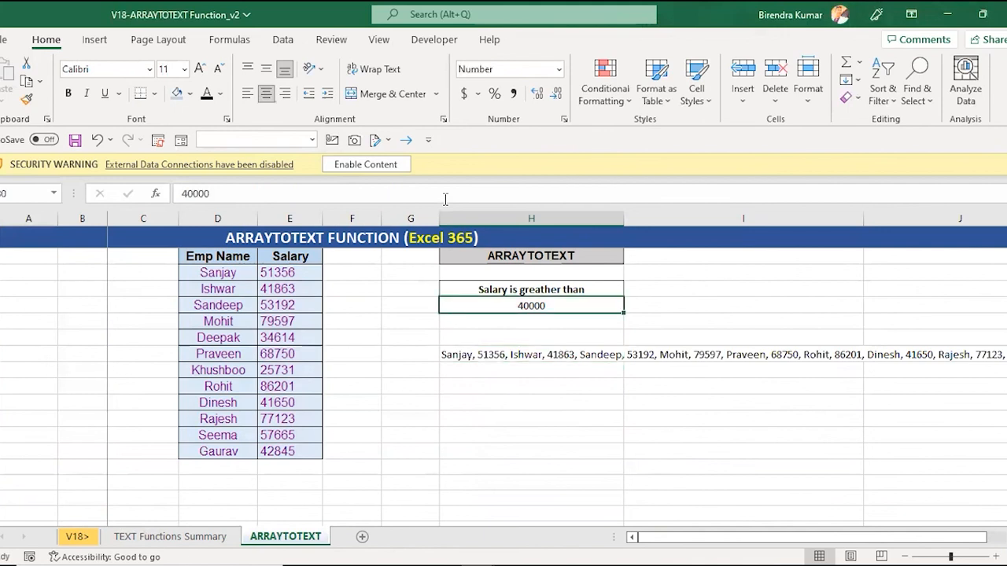
pyautogui.write('50000')
pyautogui.press('Return')
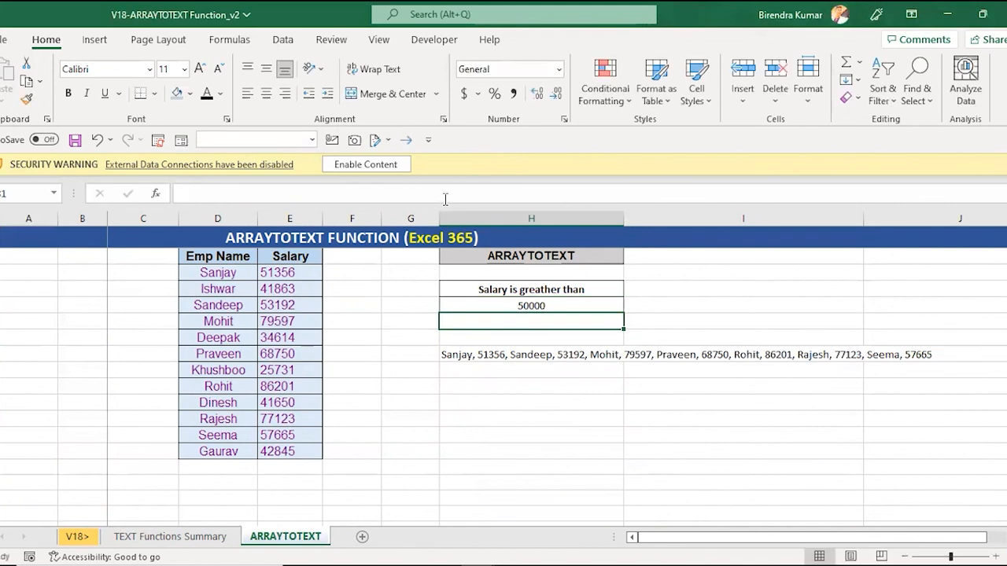
pyautogui.press('Down')
pyautogui.press('Down')
pyautogui.press('Down')
pyautogui.press('Up')
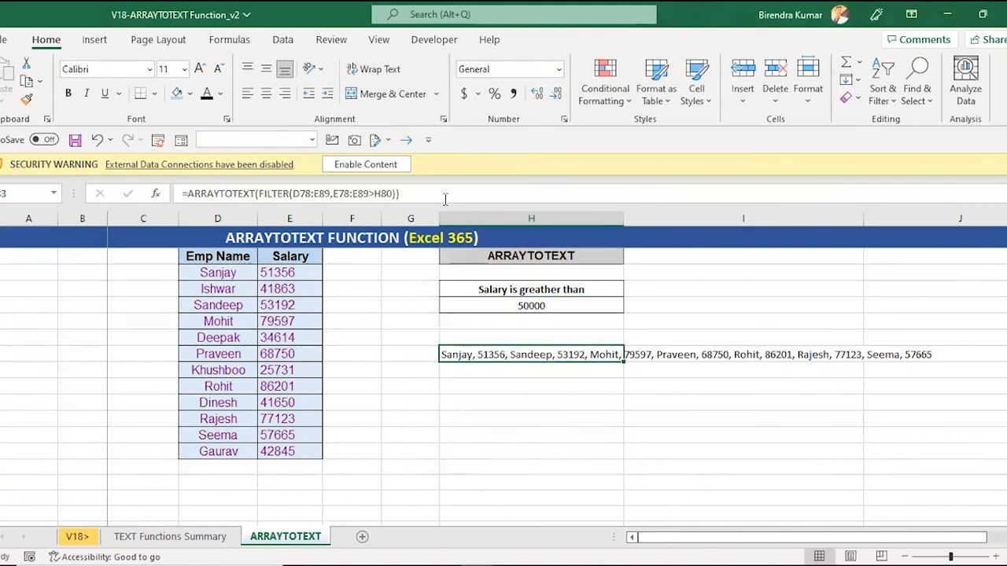
# Set the minimum salary criterion in H80 to 70000 and save the workbook.
pyautogui.press('Up')
pyautogui.press('Up')
pyautogui.press('Up')
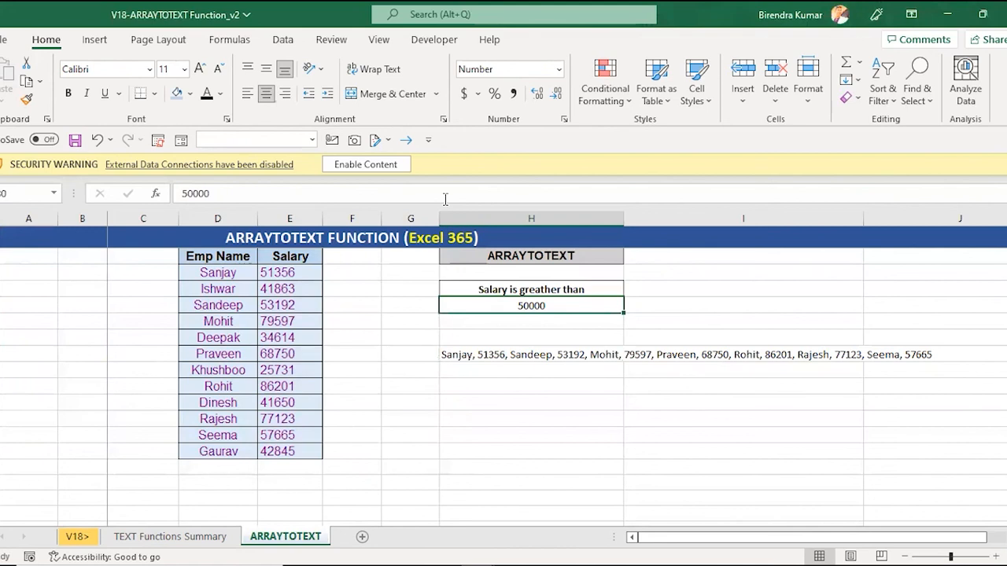
pyautogui.write('70000')
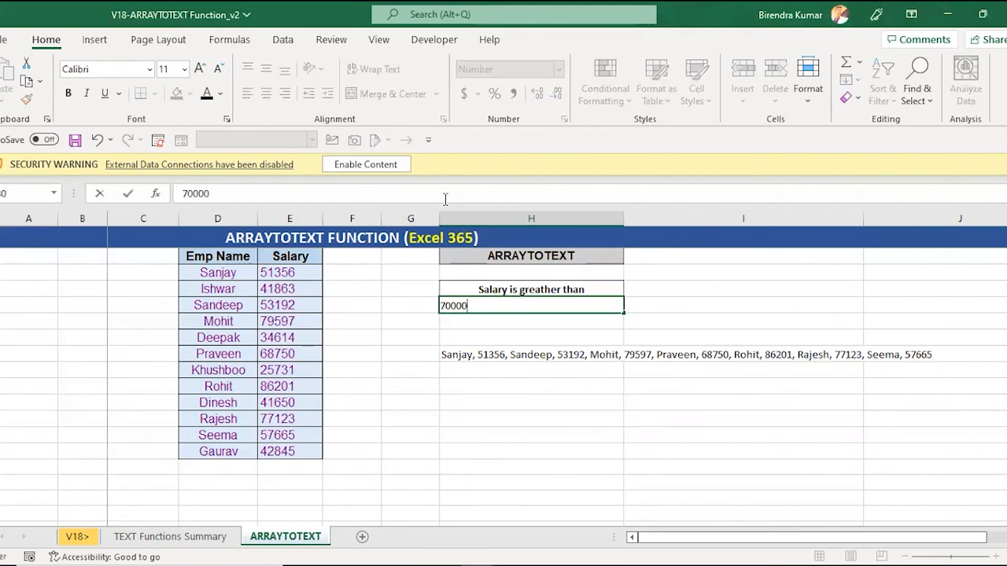
pyautogui.press('Return')
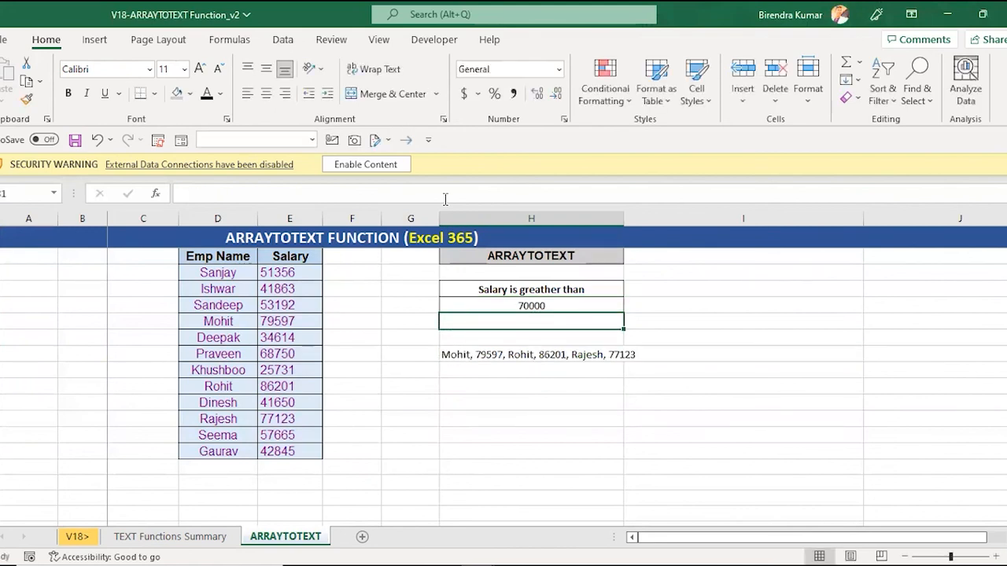
pyautogui.press('Up')
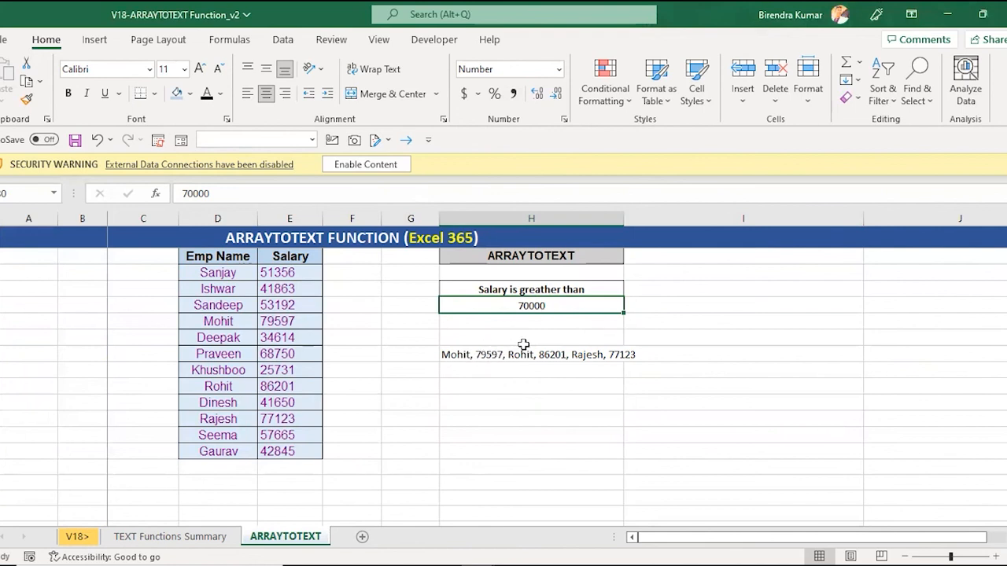
pyautogui.press('Up')
pyautogui.press('Down')
pyautogui.hotkey('ctrl', 's')
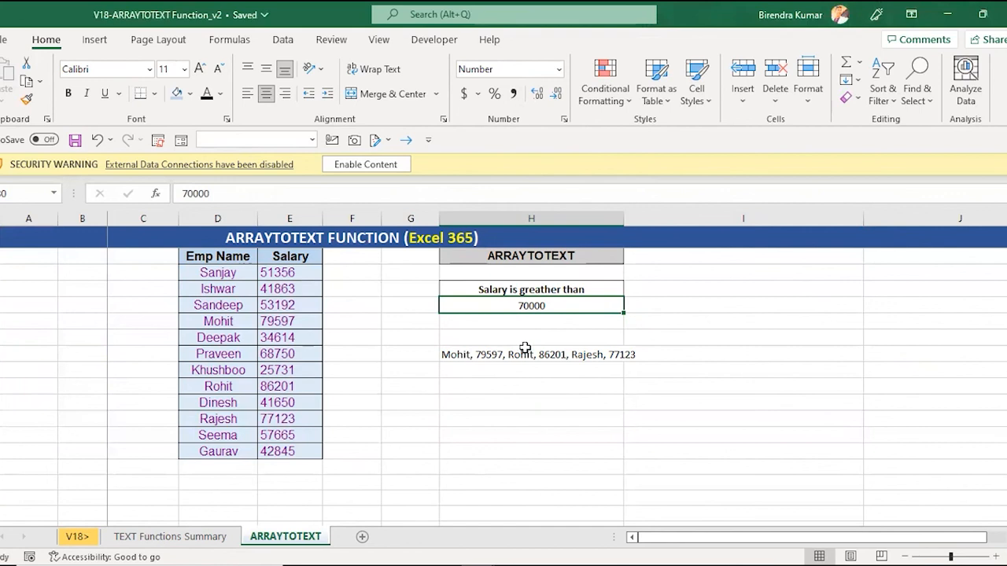